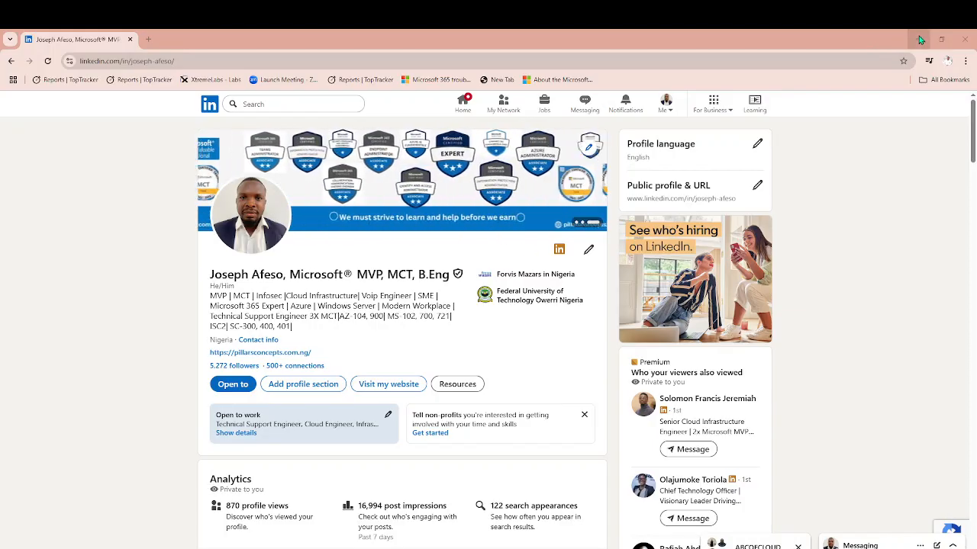
Switch to the MVP Tenant browser profile and close its open Conditional Access tab
{"action": "left_click", "coordinate": [948, 61]}
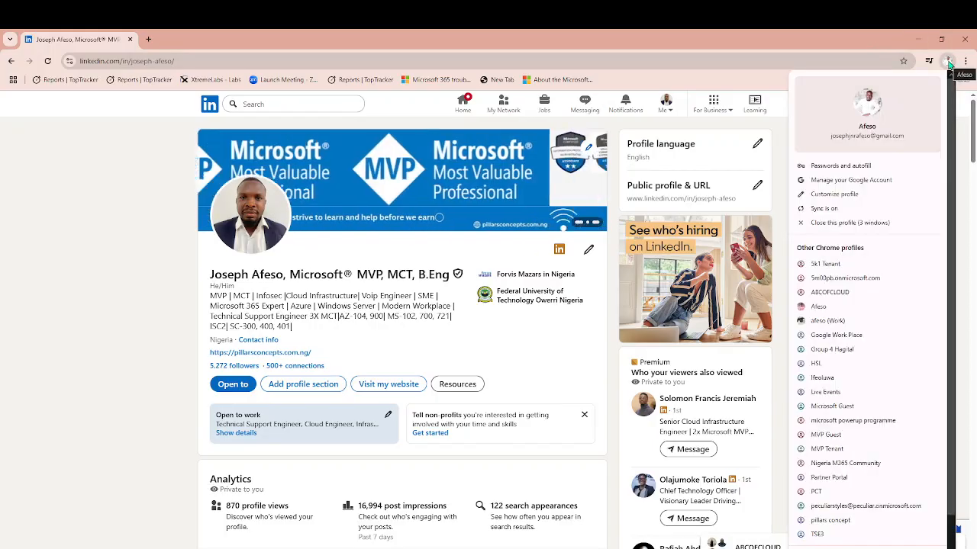
{"action": "left_click", "coordinate": [824, 449]}
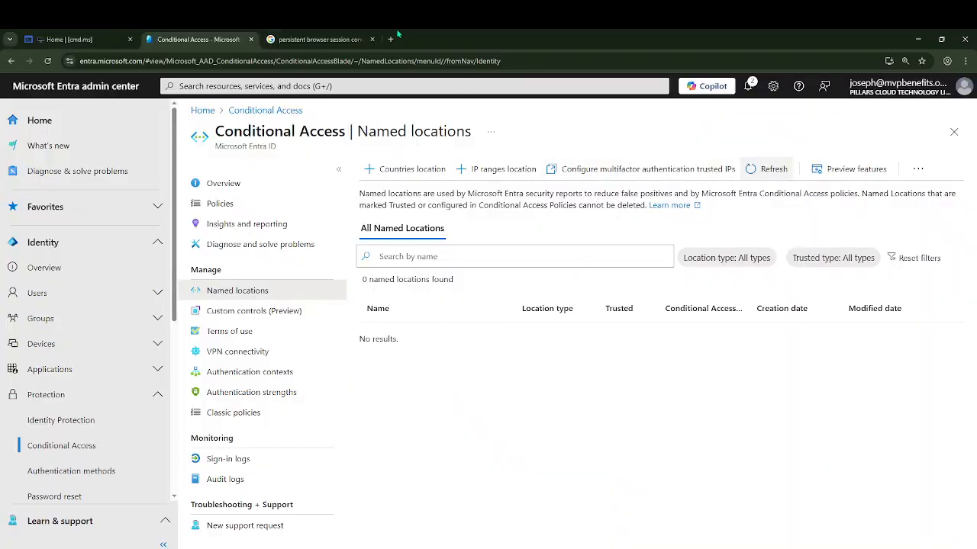
{"action": "left_click", "coordinate": [251, 40]}
{"action": "left_click", "coordinate": [250, 39]}
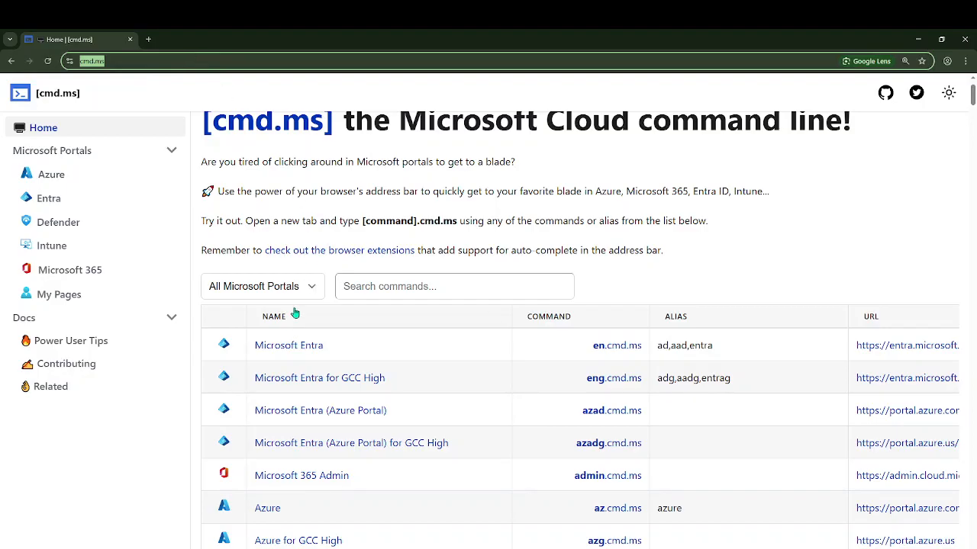
Open Microsoft Entra from the cmd.ms portal list and continue past the account security prompt
{"action": "left_click", "coordinate": [277, 347]}
{"action": "left_click", "coordinate": [306, 347]}
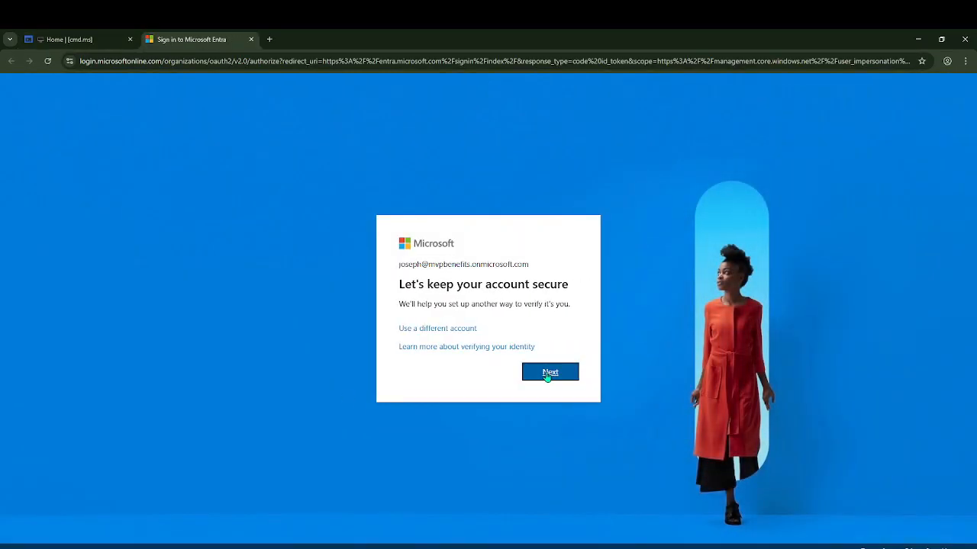
{"action": "left_click", "coordinate": [549, 374]}
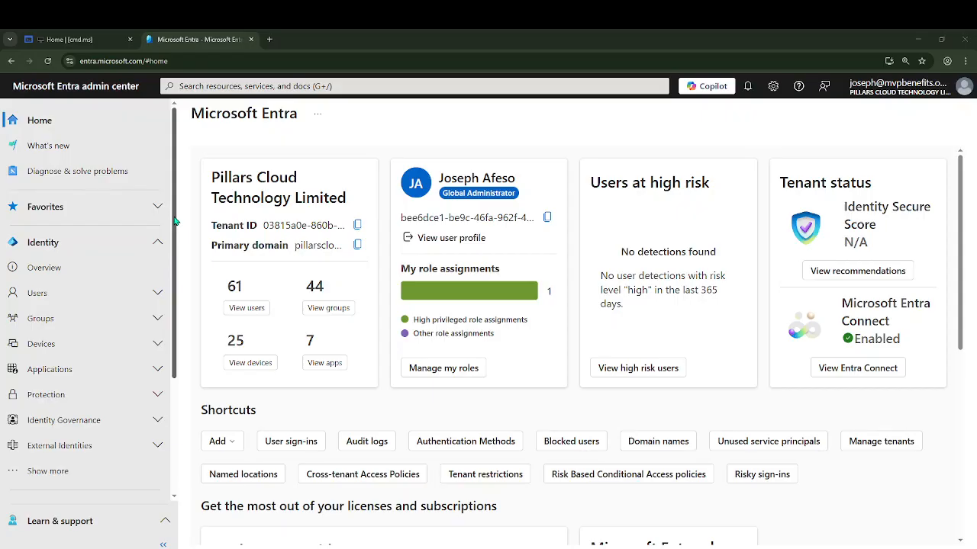
Navigate to Conditional Access named locations under Protection
{"action": "scroll", "coordinate": [149, 297], "scroll_direction": "down", "scroll_amount": 3}
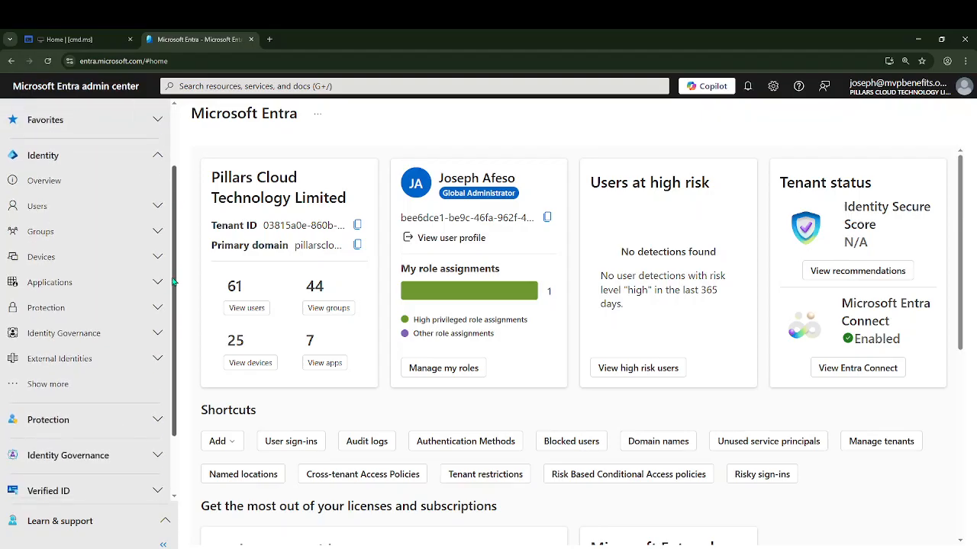
{"action": "left_click", "coordinate": [155, 284]}
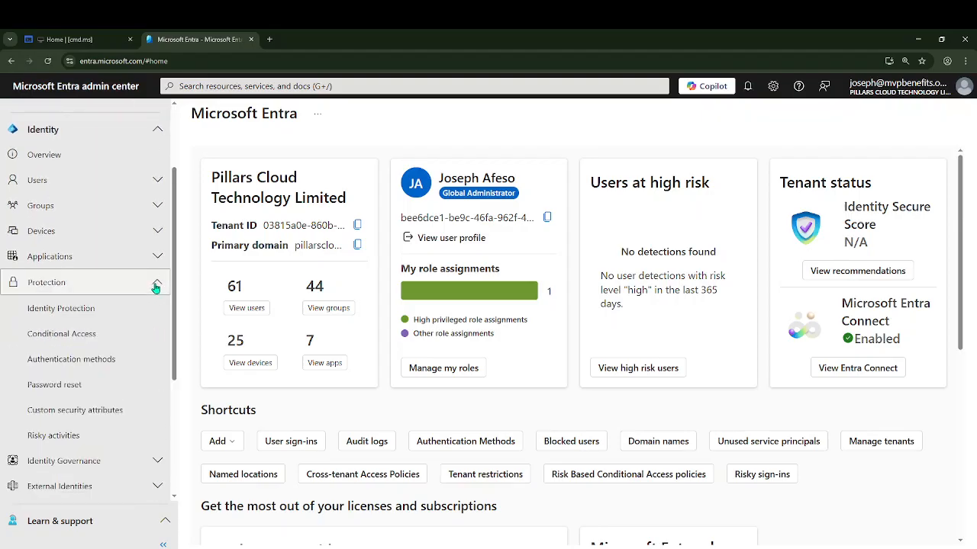
{"action": "left_click", "coordinate": [62, 340]}
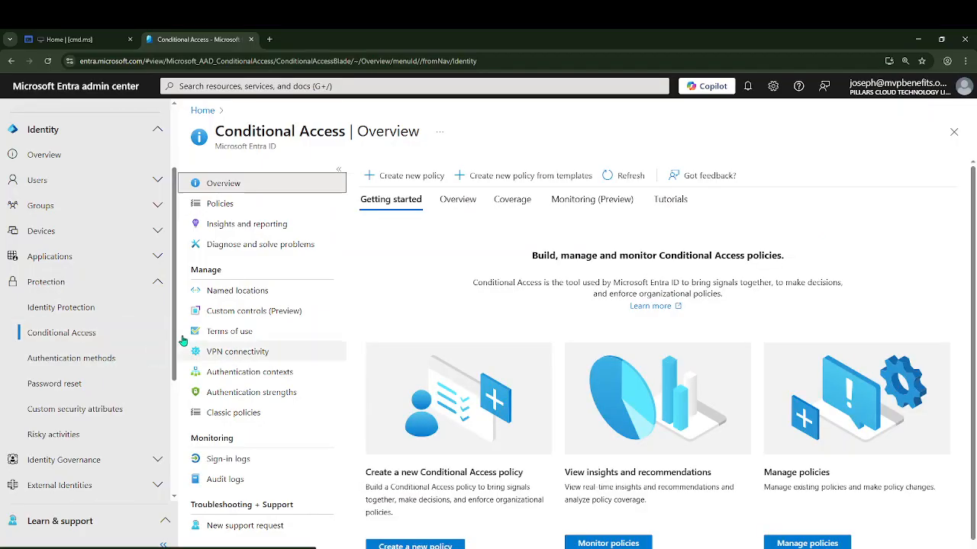
{"action": "left_click", "coordinate": [221, 297]}
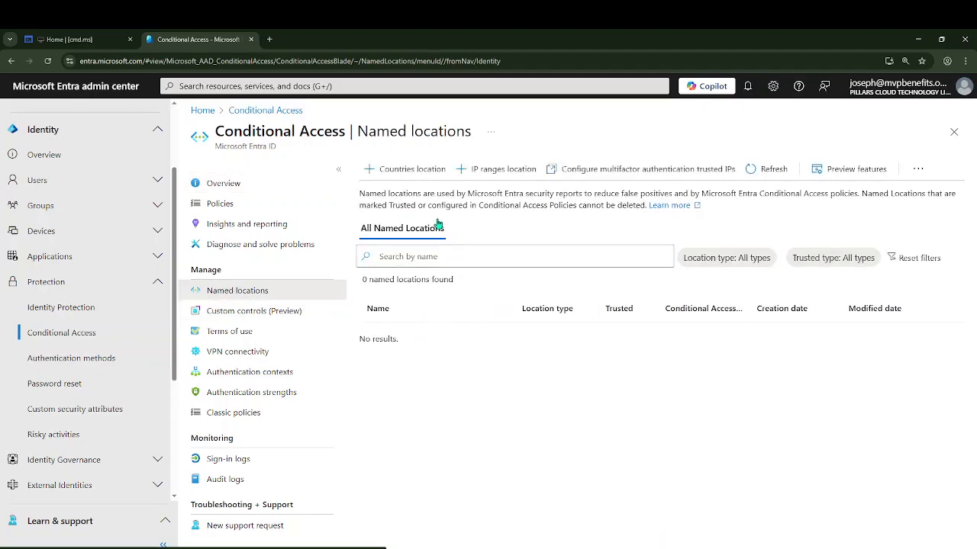
Start a new countries location named Approved Locations
{"action": "left_click", "coordinate": [416, 183]}
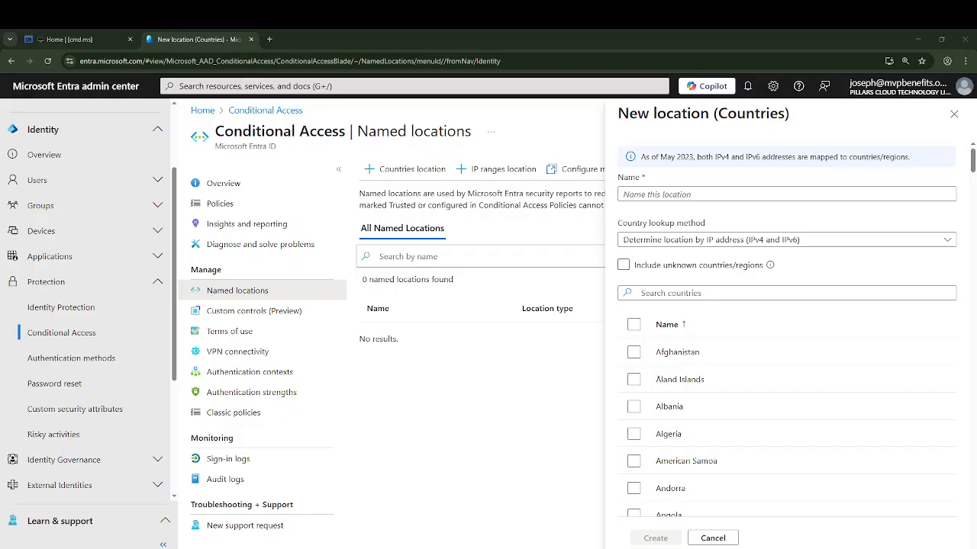
{"action": "left_click", "coordinate": [644, 195]}
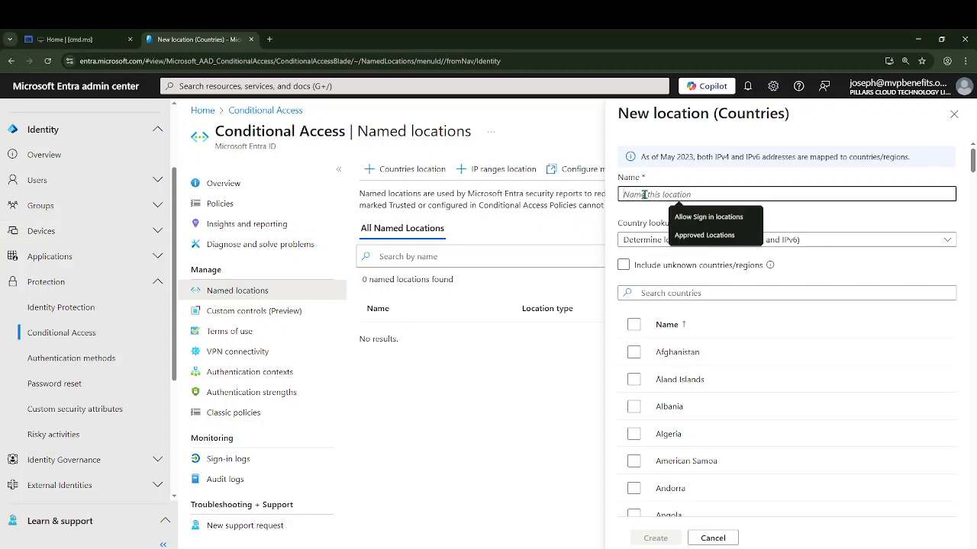
{"action": "type", "text": "Approved Locations"}
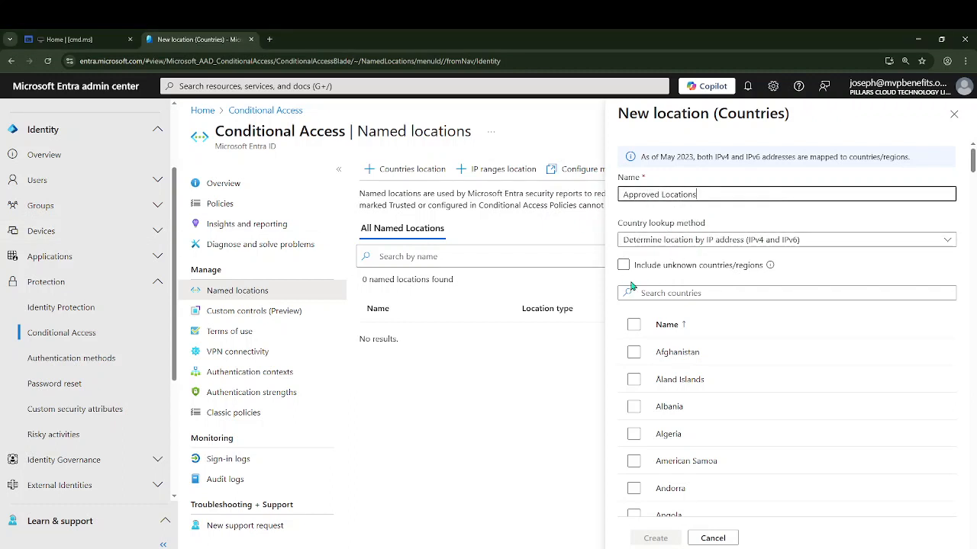
Search the country list for Nigeria and tick it
{"action": "left_click", "coordinate": [654, 296]}
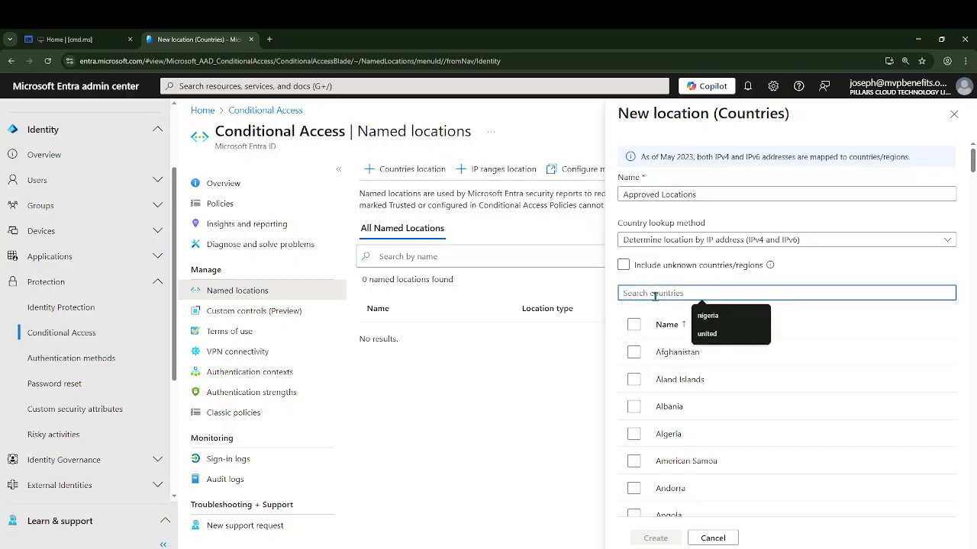
{"action": "type", "text": "NIGERI"}
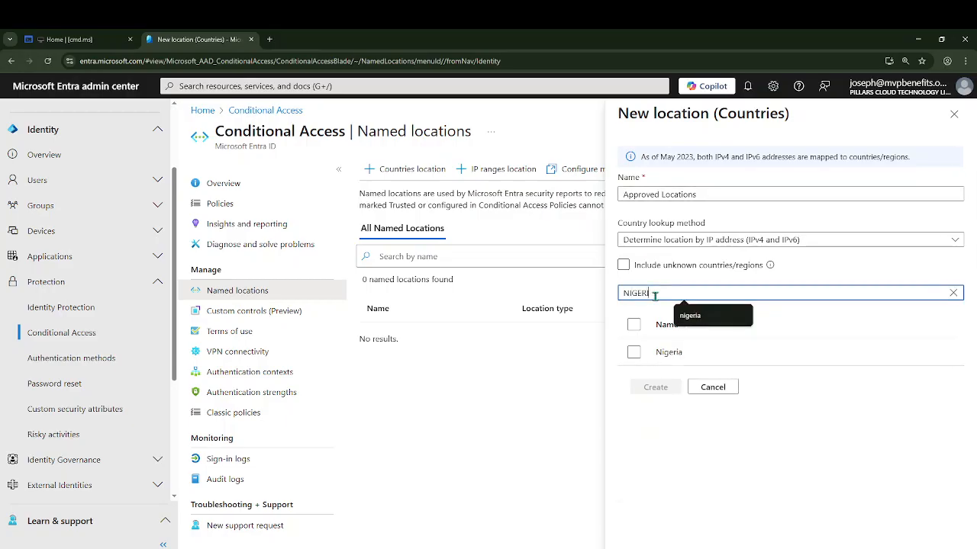
{"action": "left_click", "coordinate": [633, 352]}
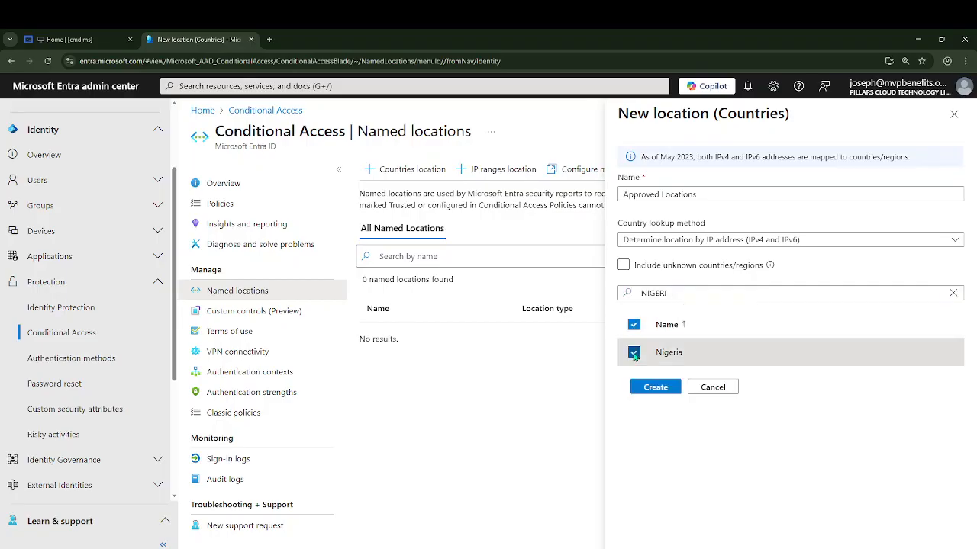
Search for united, tick United Kingdom, and create the location
{"action": "left_click", "coordinate": [647, 294]}
{"action": "double_click", "coordinate": [647, 294]}
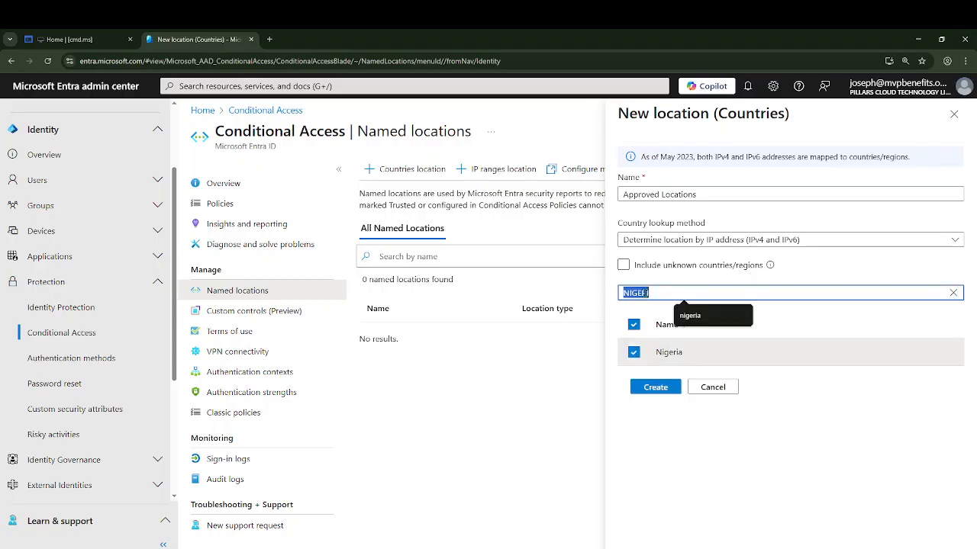
{"action": "type", "text": "united"}
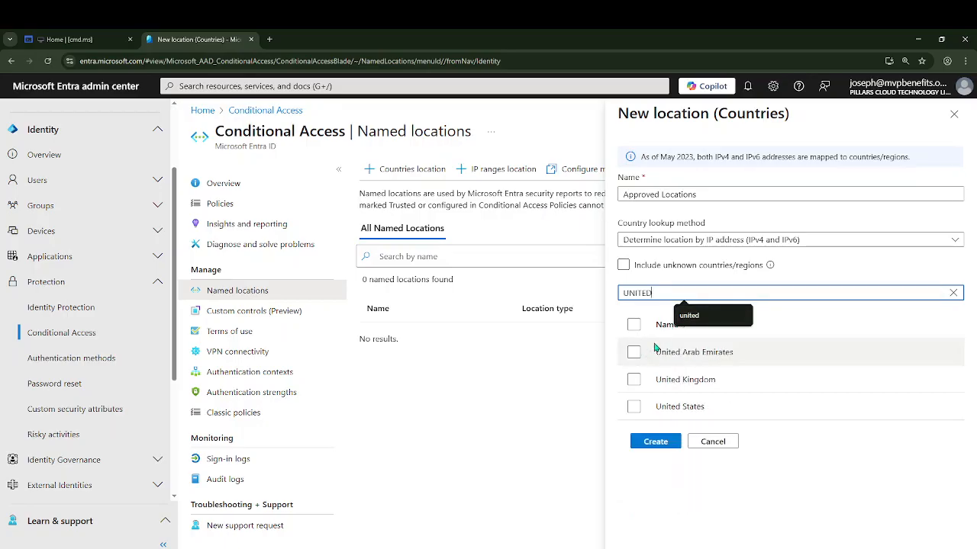
{"action": "left_click", "coordinate": [634, 380]}
{"action": "left_click", "coordinate": [655, 443]}
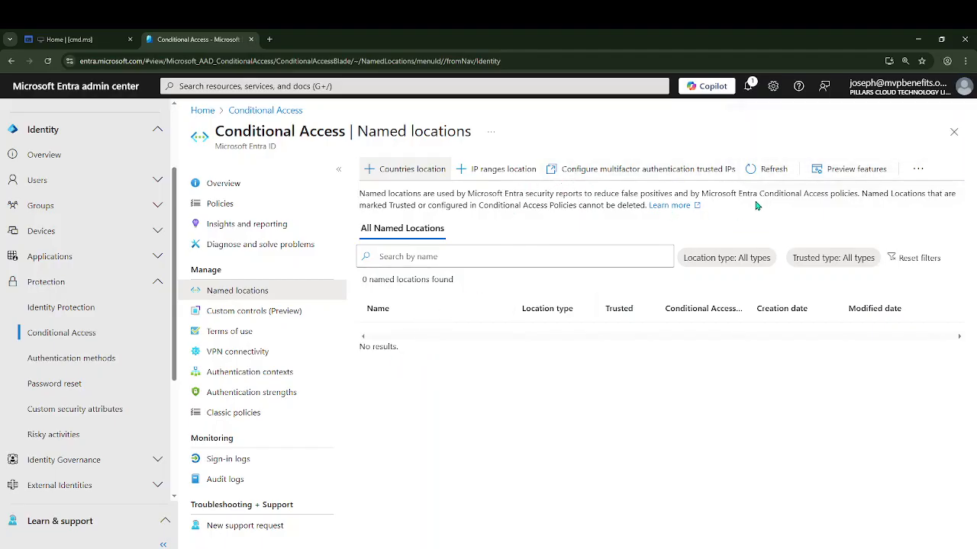
Refresh the locations list and start a new Conditional Access policy named CAP-Approved Locations
{"action": "left_click", "coordinate": [757, 172]}
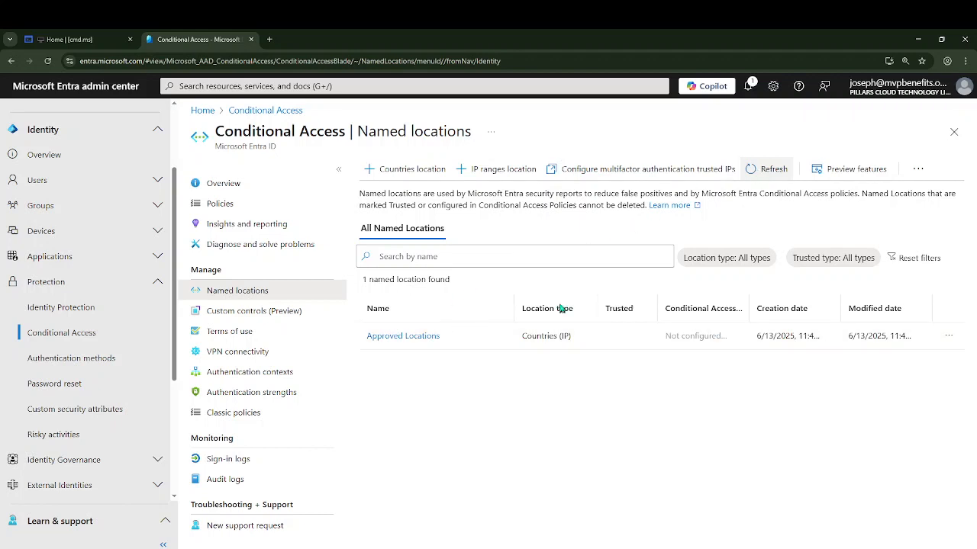
{"action": "left_click", "coordinate": [220, 204]}
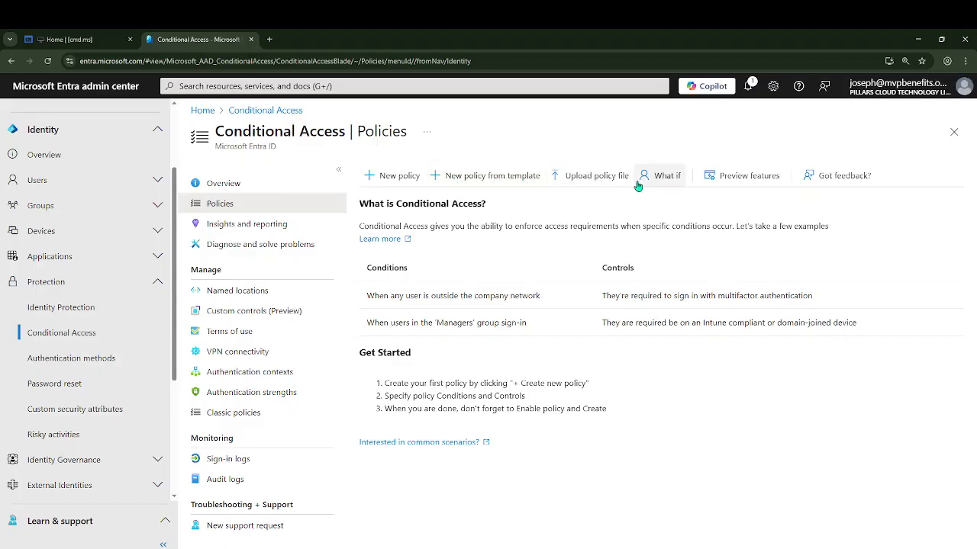
{"action": "left_click", "coordinate": [392, 178]}
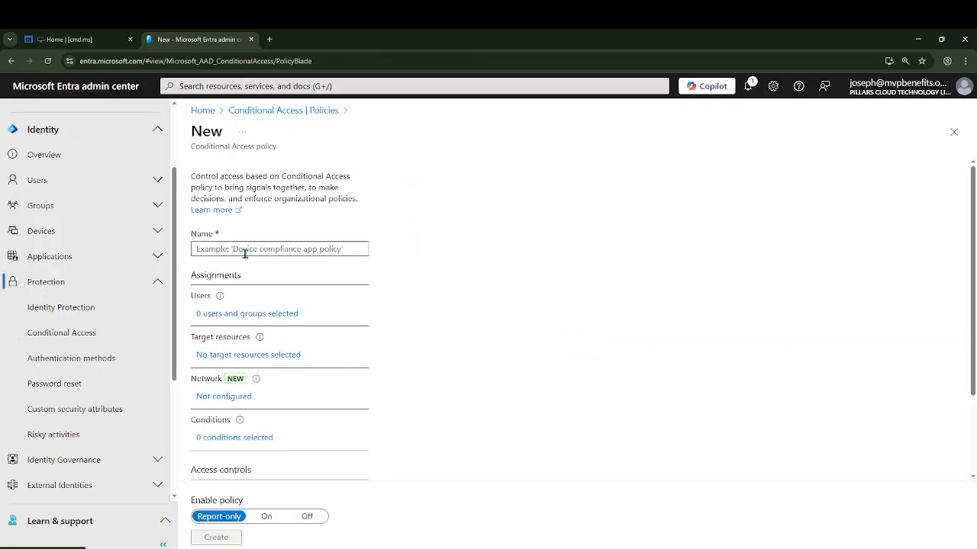
{"action": "left_click", "coordinate": [246, 250]}
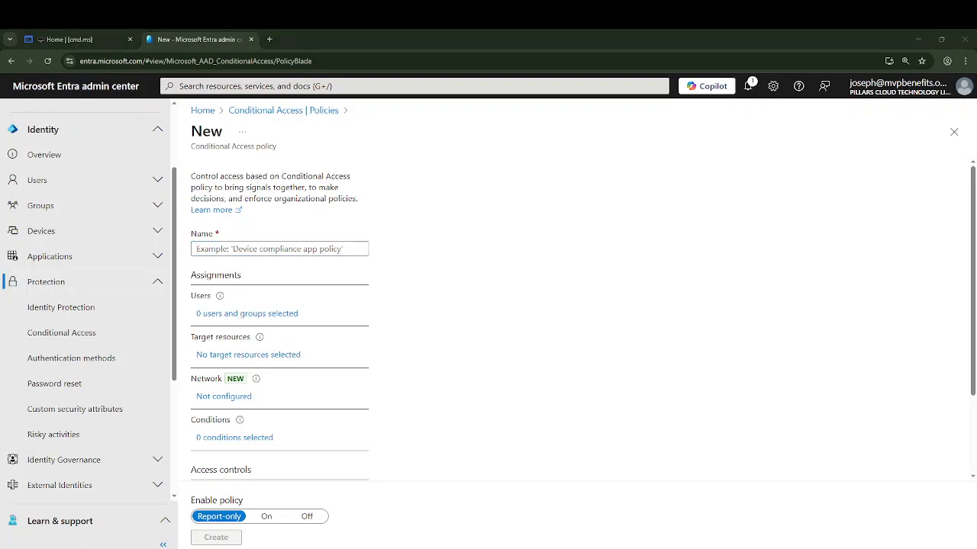
{"action": "left_click", "coordinate": [200, 249]}
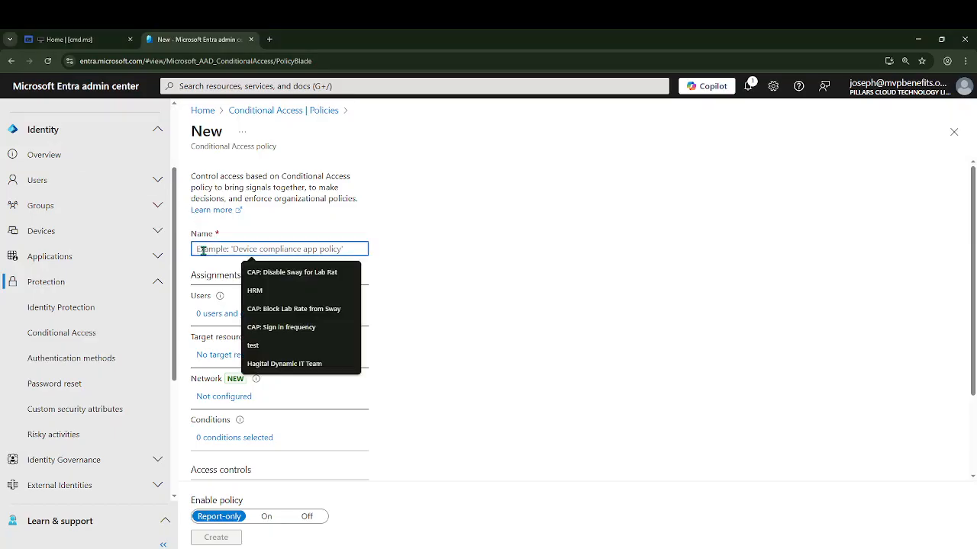
{"action": "type", "text": "CAP Approved Locations"}
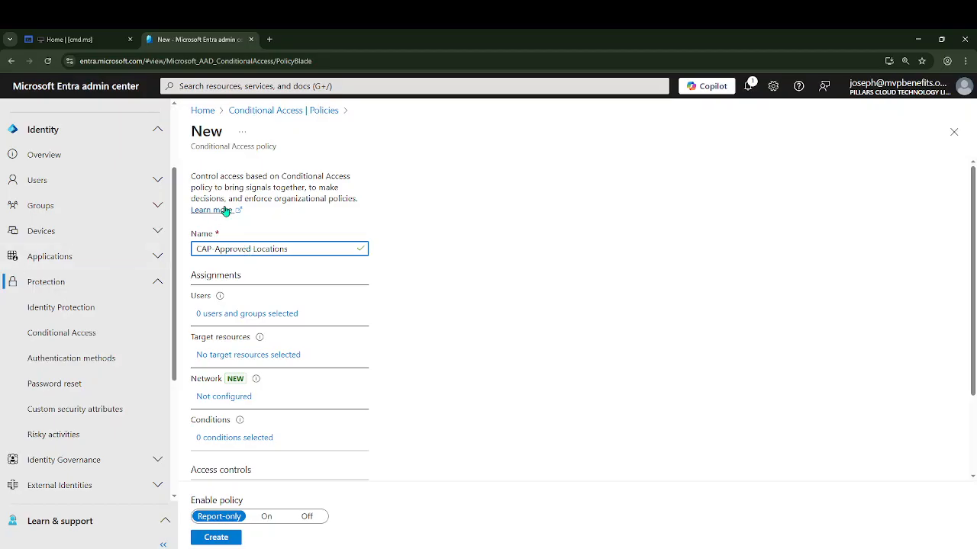
Include all users in the policy's user assignment
{"action": "scroll", "coordinate": [308, 262], "scroll_direction": "down", "scroll_amount": 1}
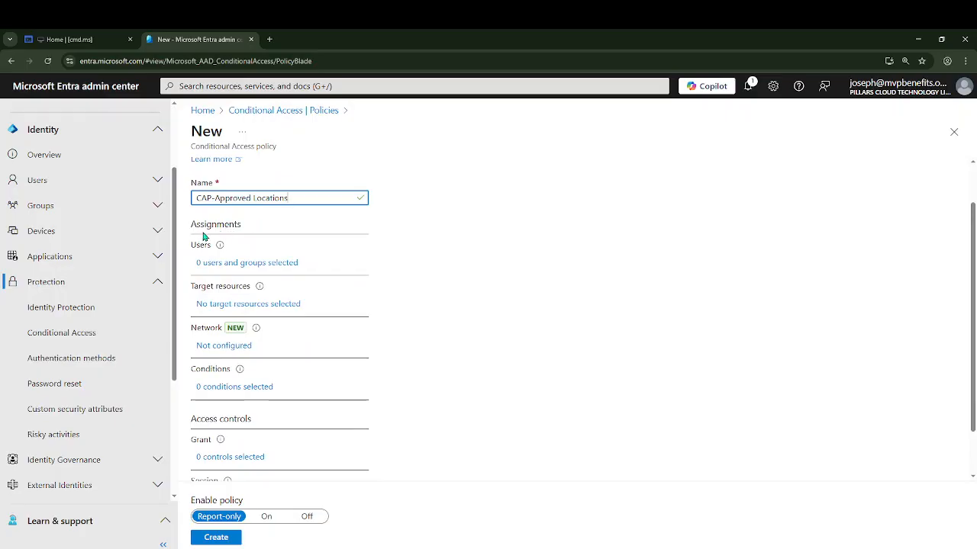
{"action": "left_click", "coordinate": [230, 266]}
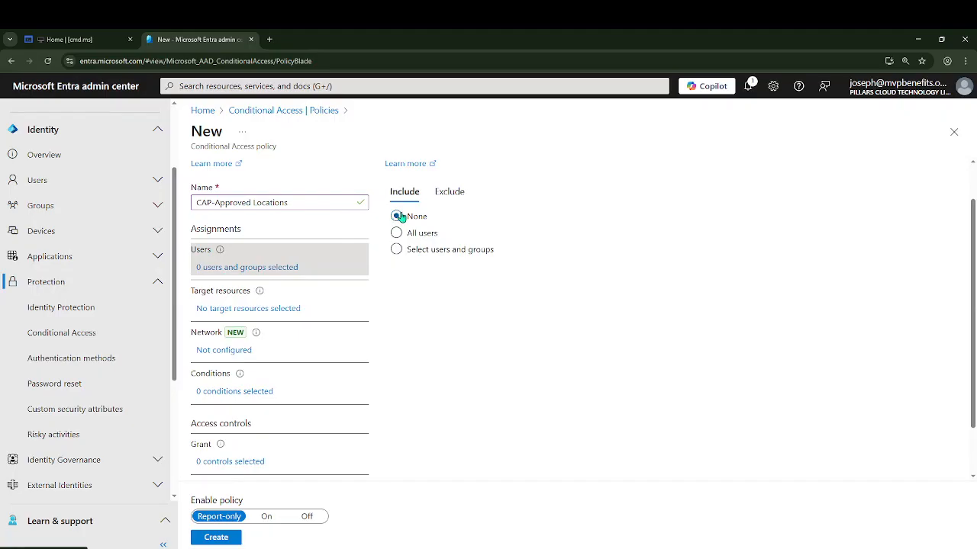
{"action": "left_click", "coordinate": [396, 232]}
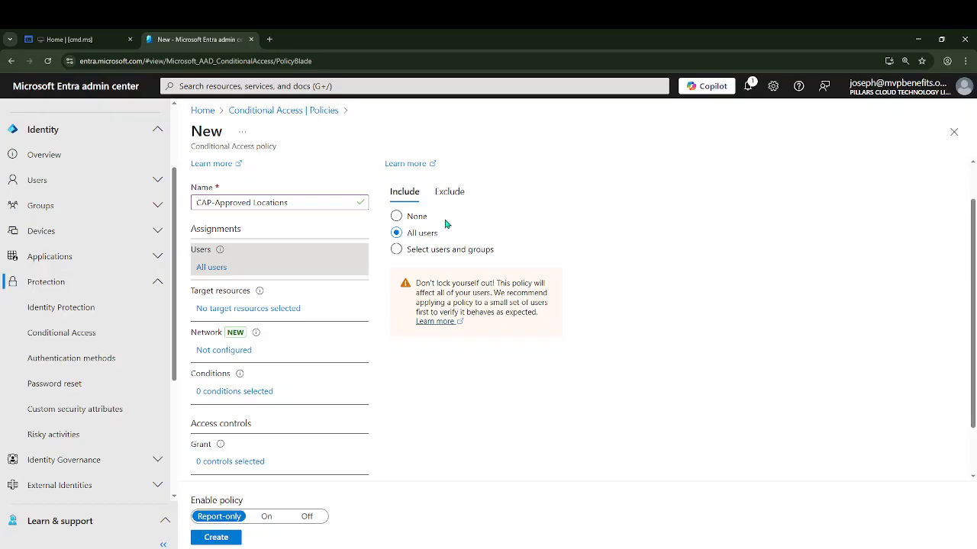
Exclude the administrator's own user account from the policy via the users and groups search
{"action": "left_click", "coordinate": [450, 196]}
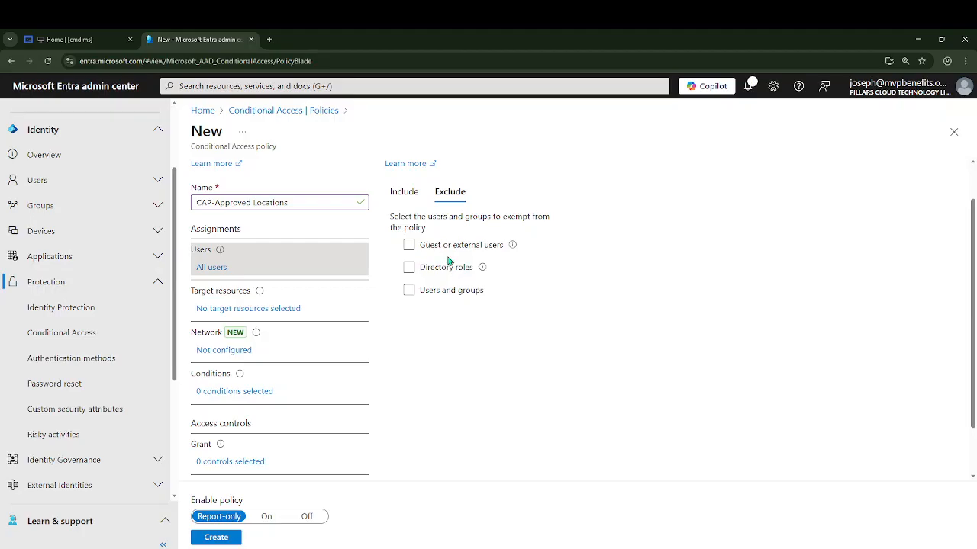
{"action": "left_click", "coordinate": [409, 292]}
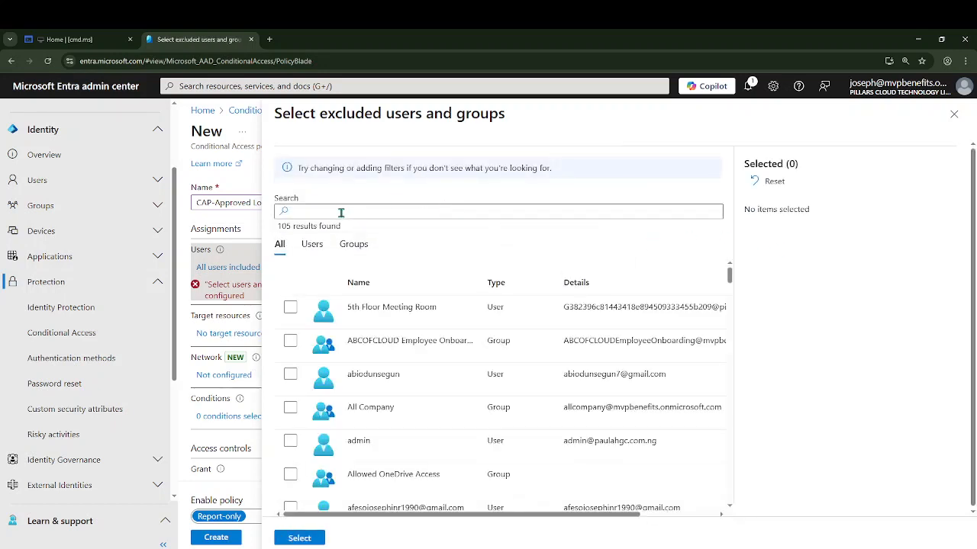
{"action": "left_click", "coordinate": [335, 213]}
{"action": "type", "text": "JOSE"}
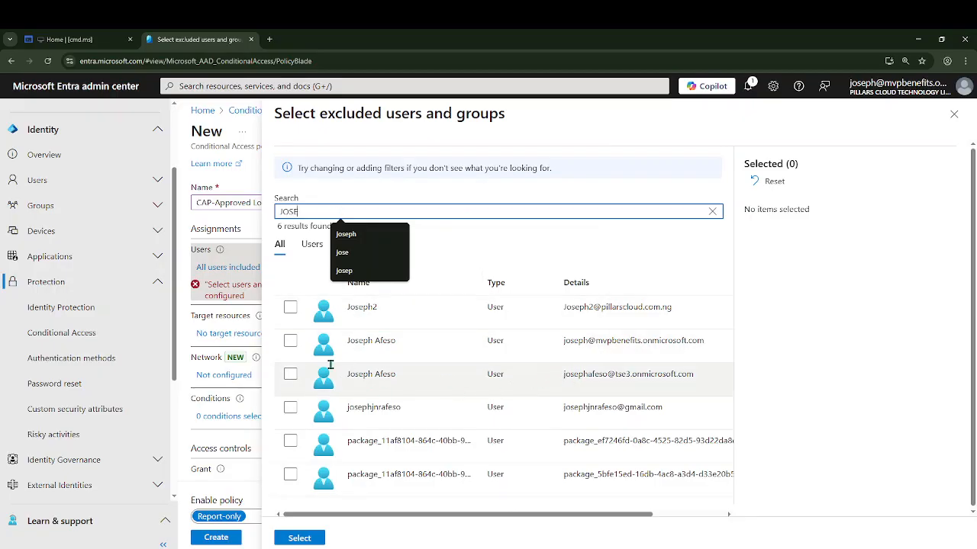
{"action": "left_click", "coordinate": [290, 341]}
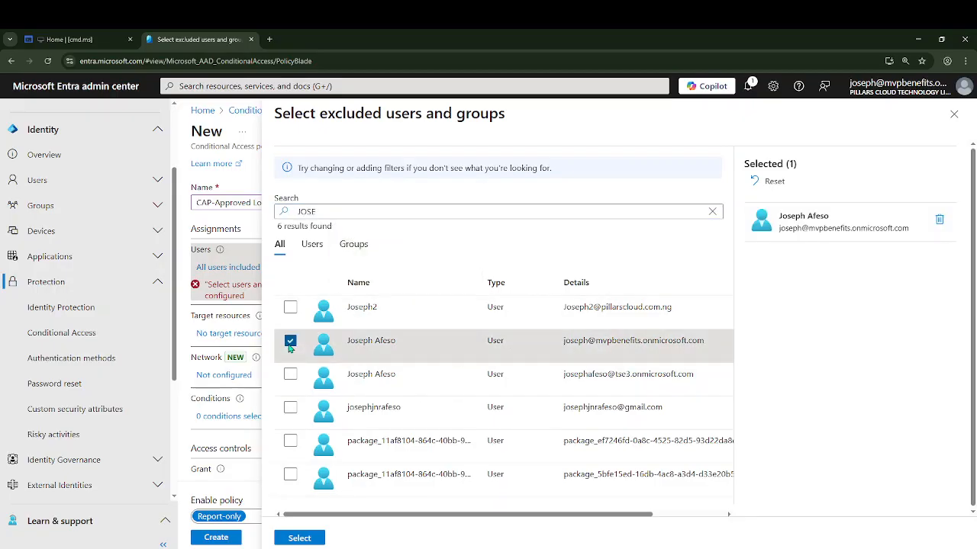
{"action": "left_click", "coordinate": [299, 539]}
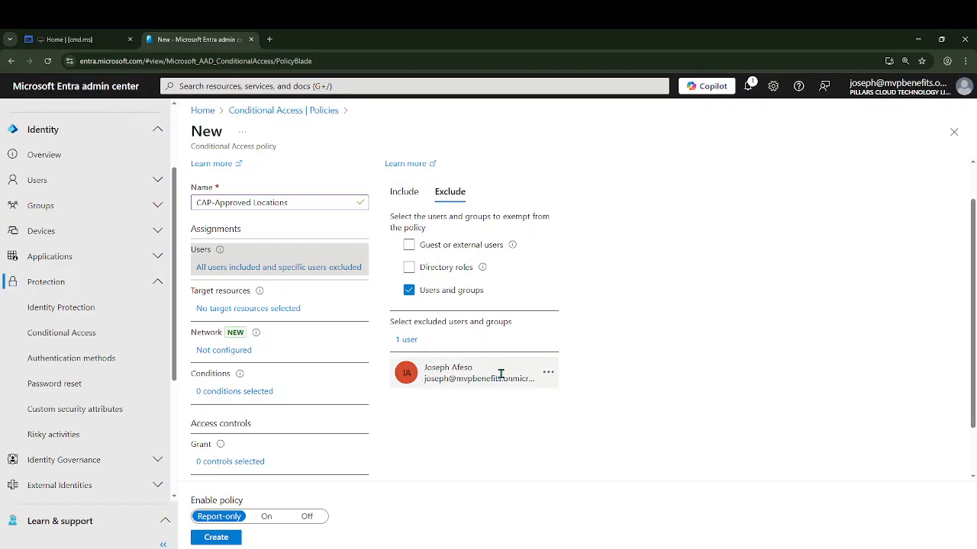
Set the policy's target resources to Select resources
{"action": "left_click", "coordinate": [251, 309]}
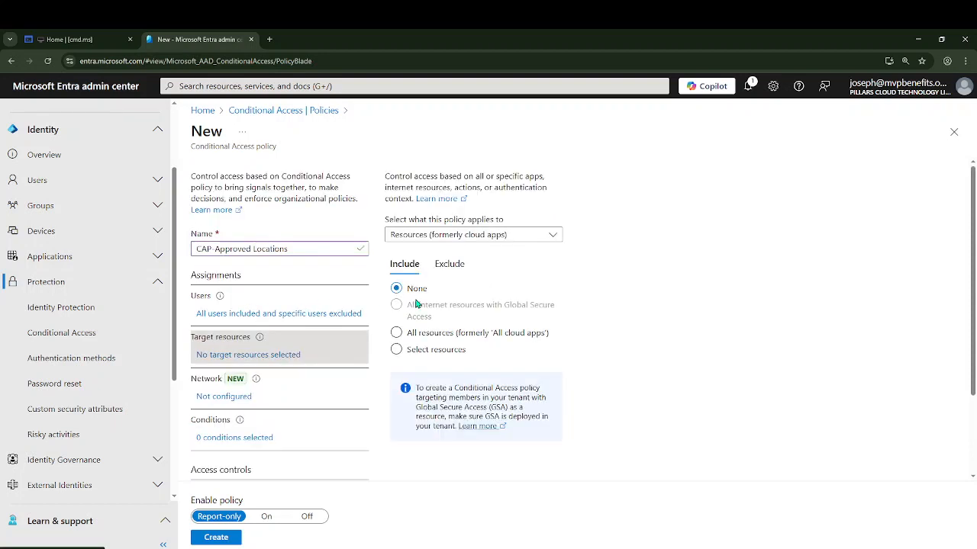
{"action": "left_click", "coordinate": [431, 338]}
{"action": "left_click", "coordinate": [396, 352]}
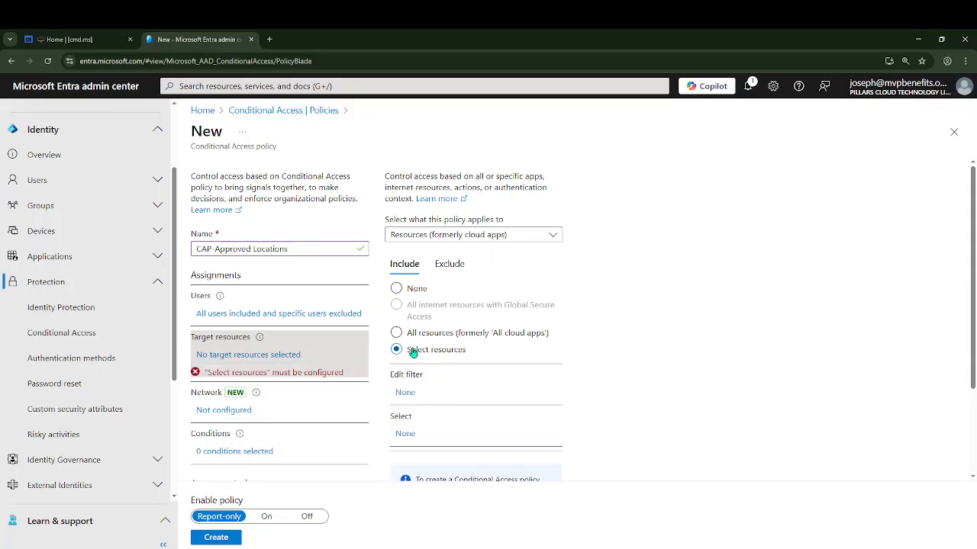
{"action": "scroll", "coordinate": [419, 361], "scroll_direction": "down", "scroll_amount": 2}
{"action": "scroll", "coordinate": [394, 261], "scroll_direction": "up", "scroll_amount": 2}
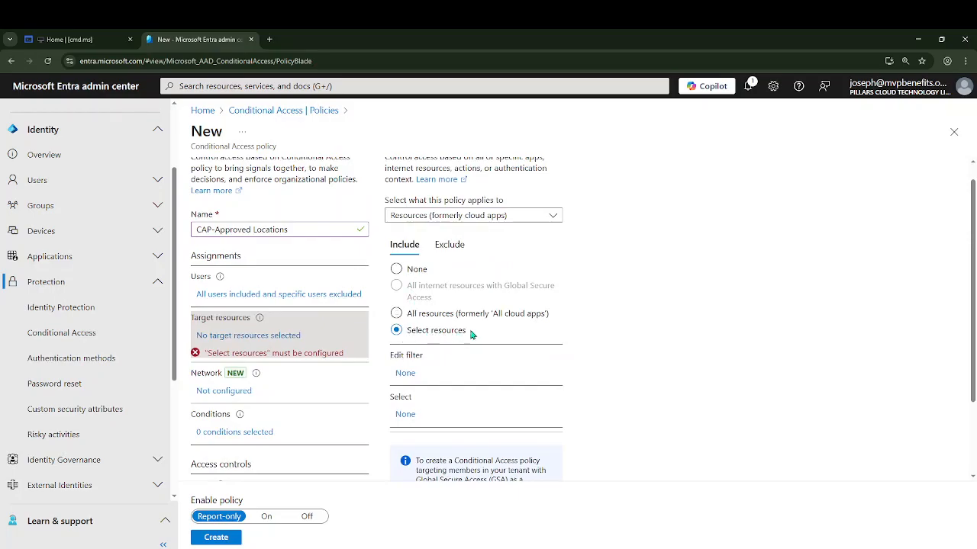
{"action": "scroll", "coordinate": [467, 359], "scroll_direction": "down", "scroll_amount": 2}
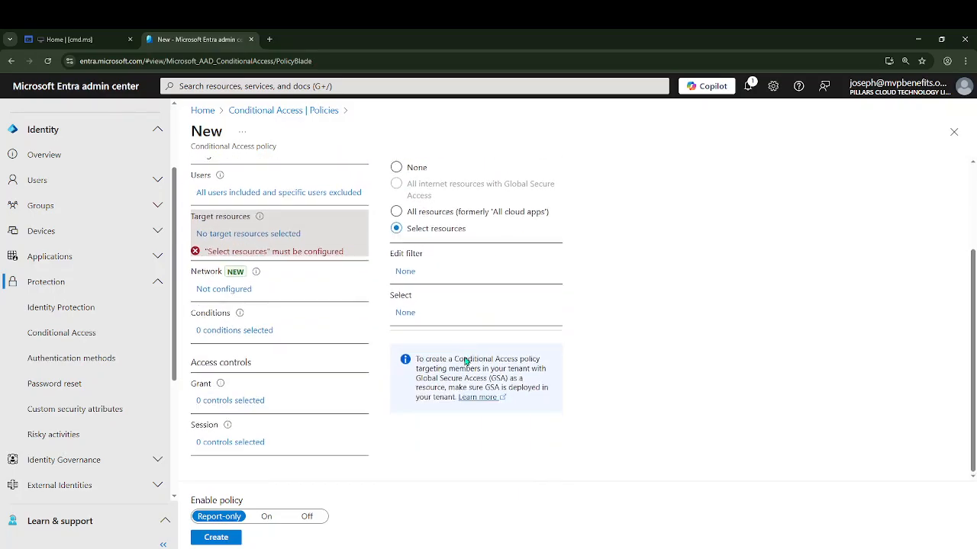
{"action": "left_click", "coordinate": [405, 313]}
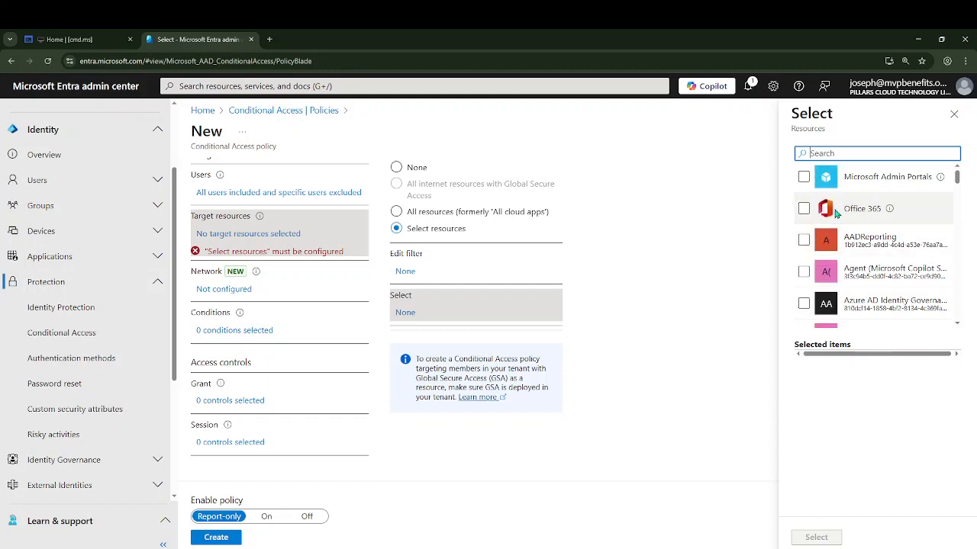
{"action": "left_click", "coordinate": [952, 116]}
Set the policy's target resources to All resources (formerly 'All cloud apps')
{"action": "scroll", "coordinate": [421, 248], "scroll_direction": "up", "scroll_amount": 3}
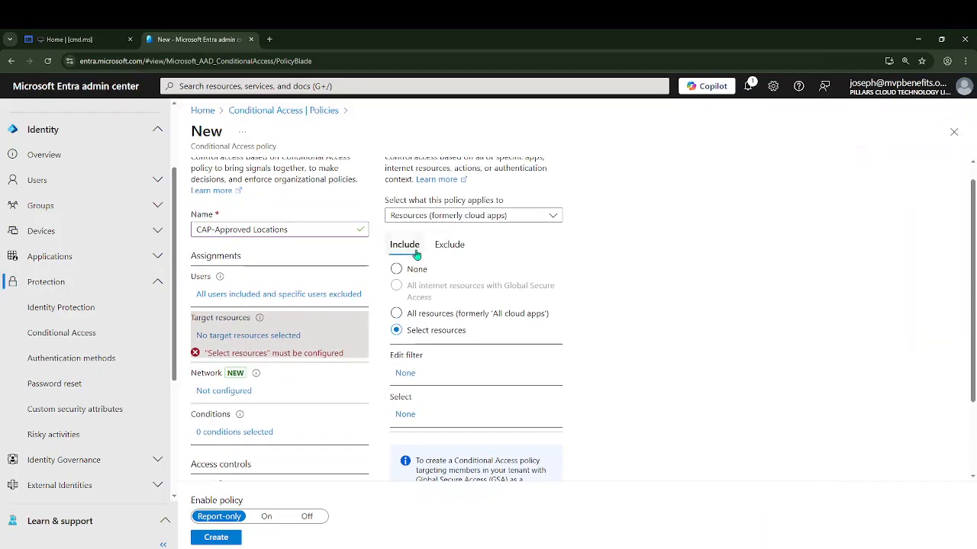
{"action": "left_click", "coordinate": [397, 313]}
Enable the Locations condition in the policy's conditions, including any network or location
{"action": "scroll", "coordinate": [438, 284], "scroll_direction": "down", "scroll_amount": 1}
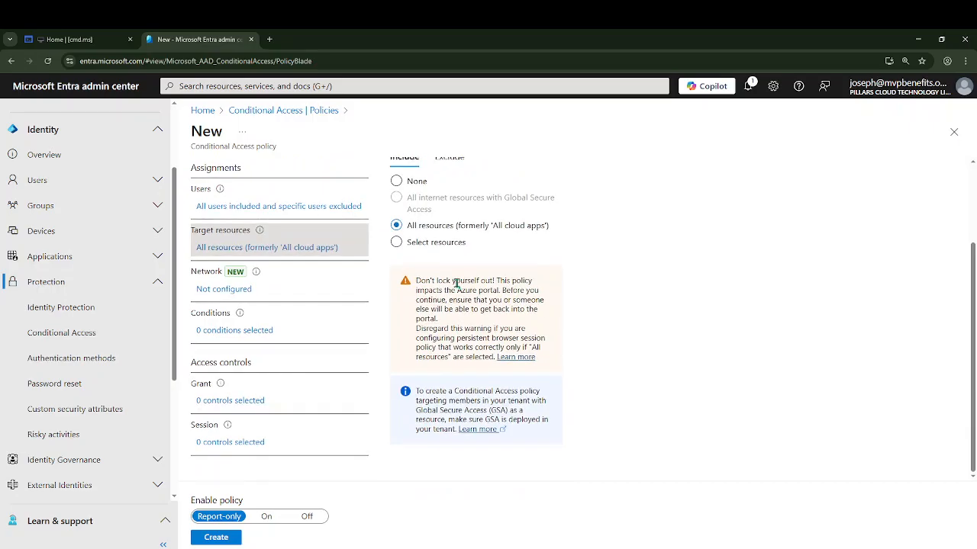
{"action": "left_click", "coordinate": [225, 332]}
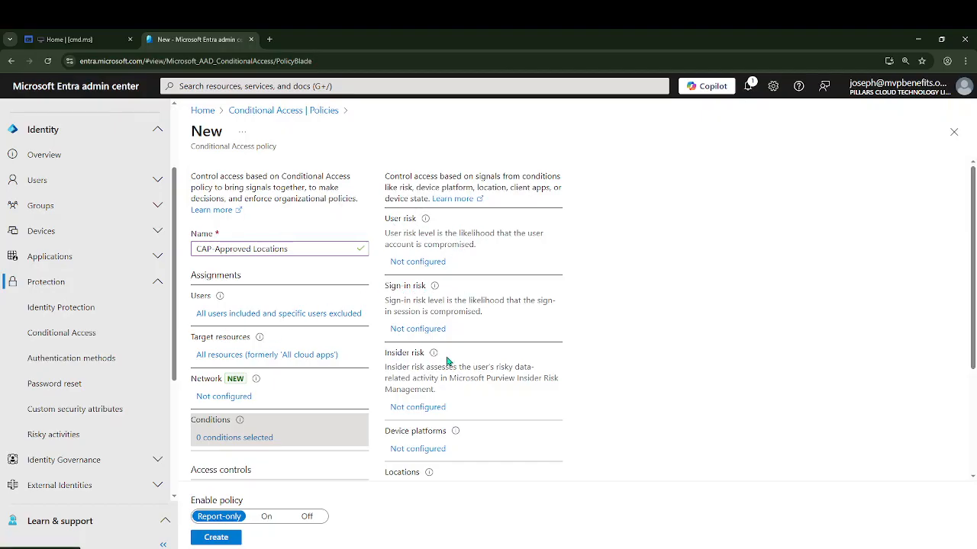
{"action": "scroll", "coordinate": [450, 370], "scroll_direction": "down", "scroll_amount": 2}
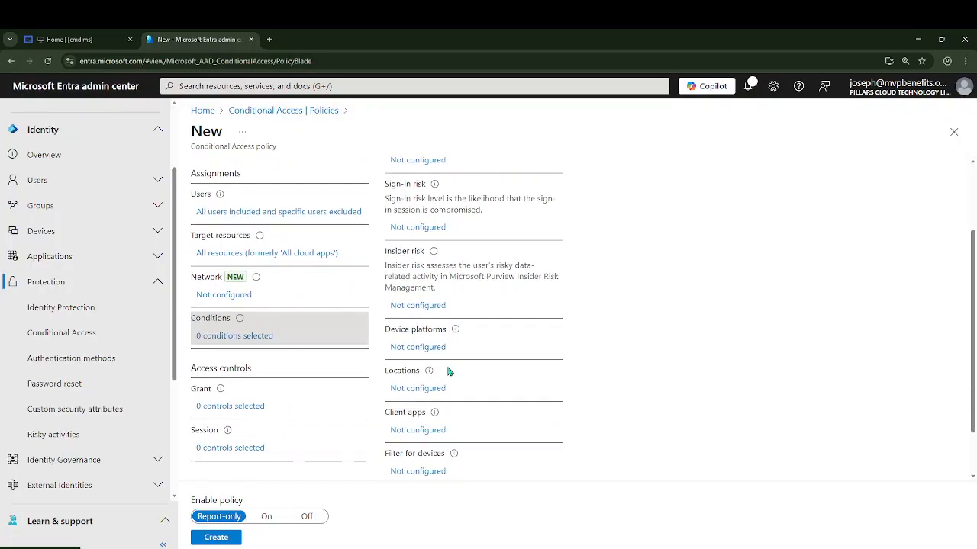
{"action": "left_click", "coordinate": [413, 390]}
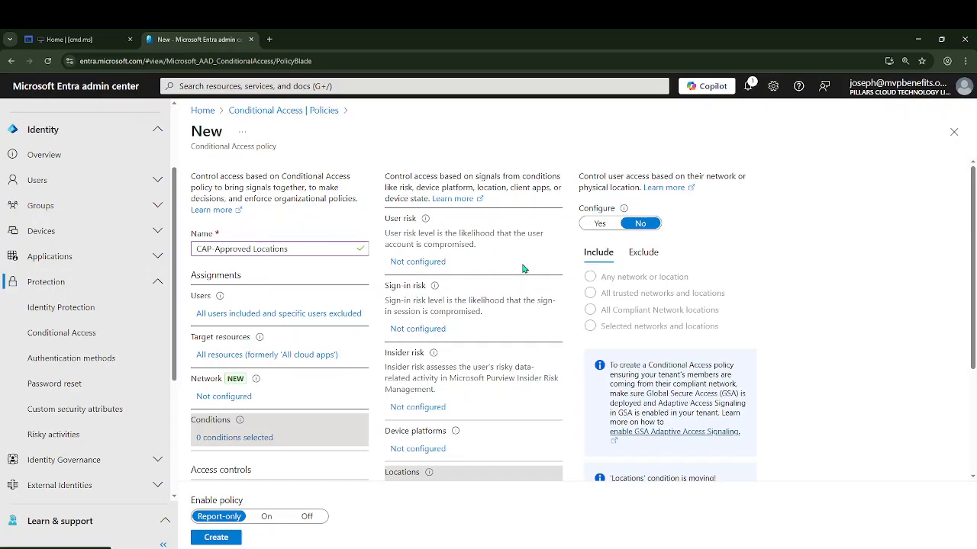
{"action": "left_click", "coordinate": [600, 223]}
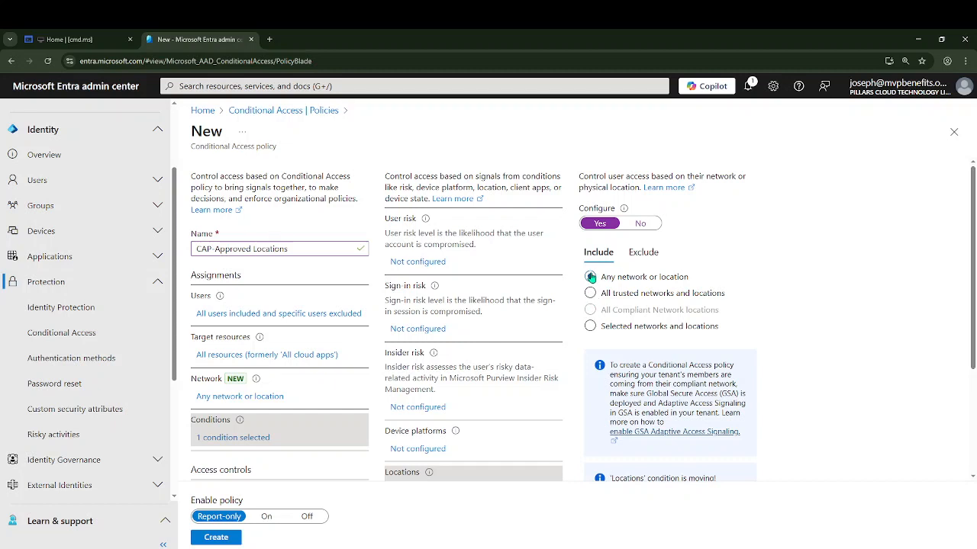
Exclude the Approved Locations named location from the Locations condition
{"action": "left_click", "coordinate": [641, 255]}
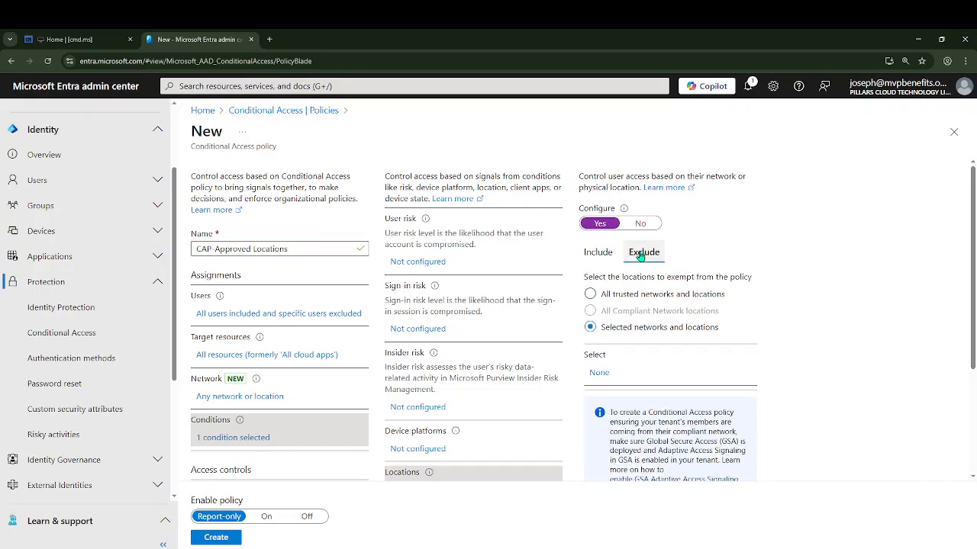
{"action": "left_click", "coordinate": [598, 373]}
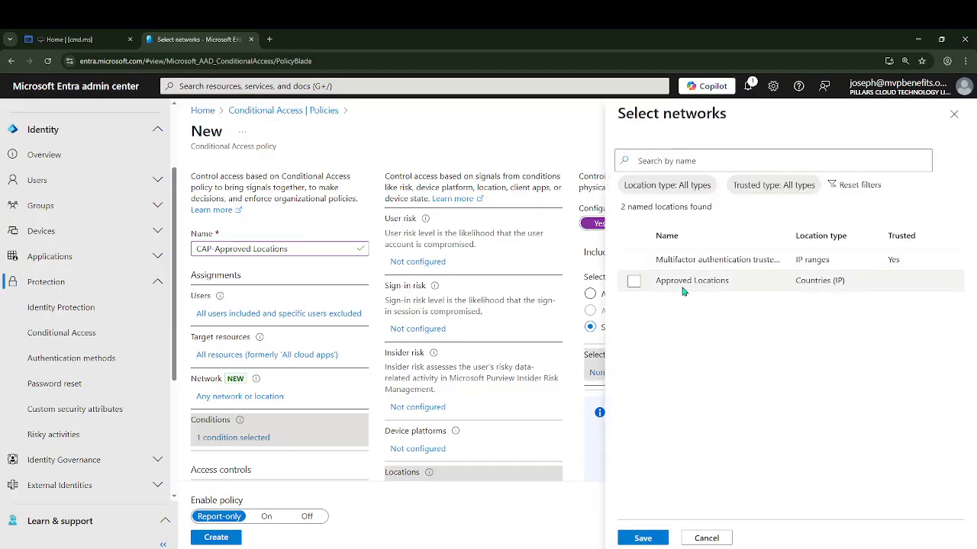
{"action": "left_click", "coordinate": [633, 281]}
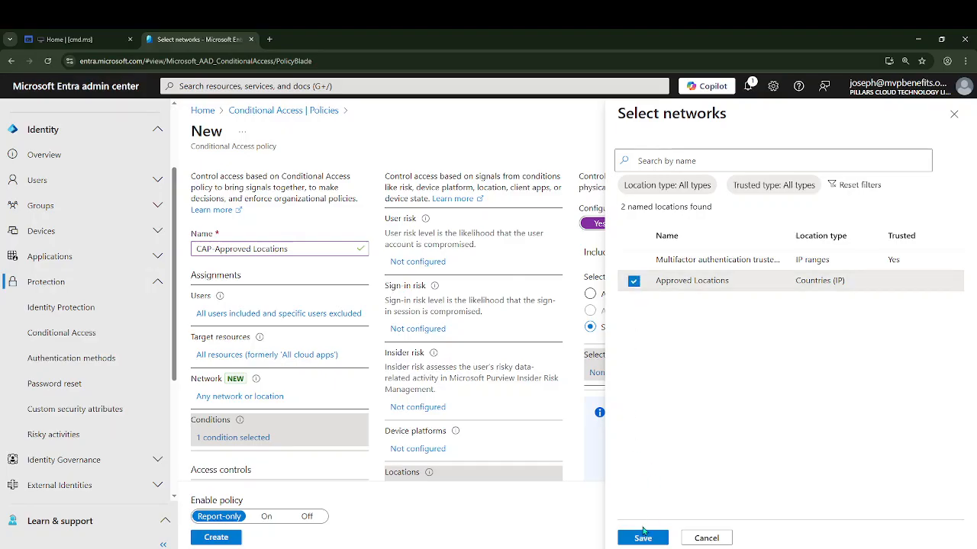
{"action": "left_click", "coordinate": [642, 538]}
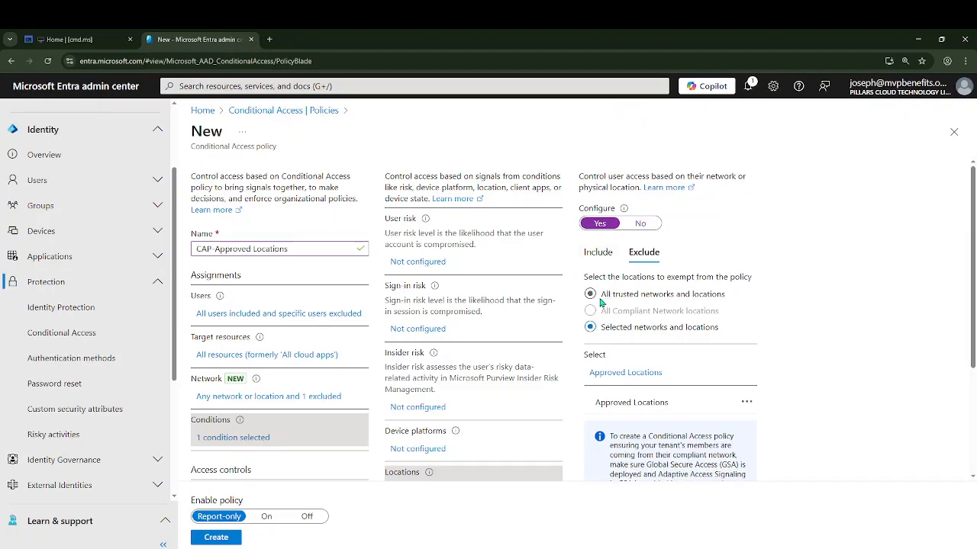
Review the Locations condition's include and exclude settings
{"action": "left_click", "coordinate": [599, 254]}
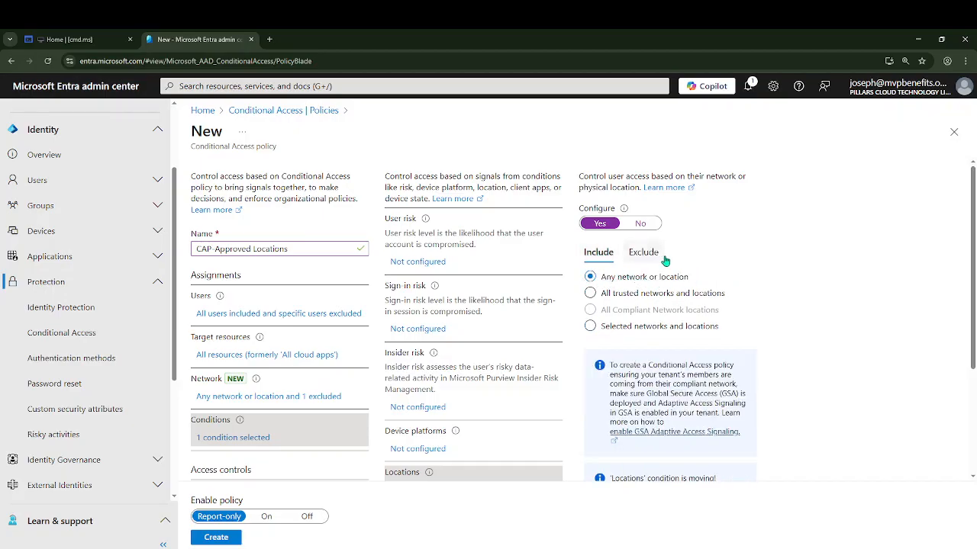
{"action": "left_click", "coordinate": [635, 254]}
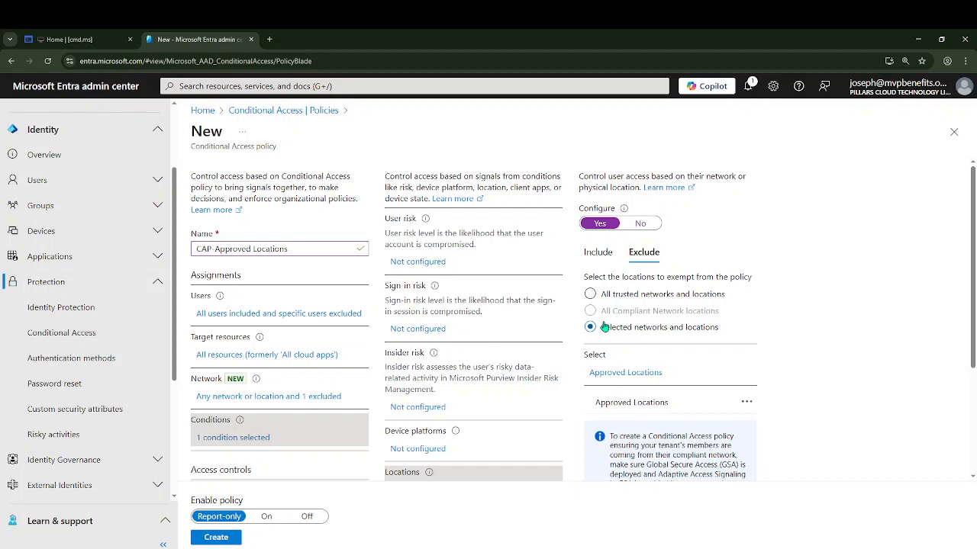
Set the policy's grant control to Block access
{"action": "scroll", "coordinate": [294, 374], "scroll_direction": "down", "scroll_amount": 2}
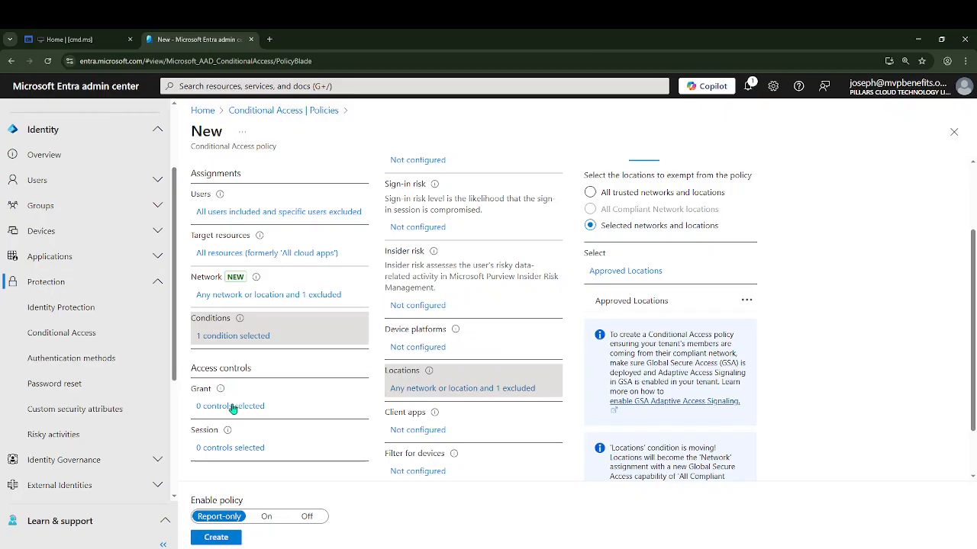
{"action": "left_click", "coordinate": [232, 407]}
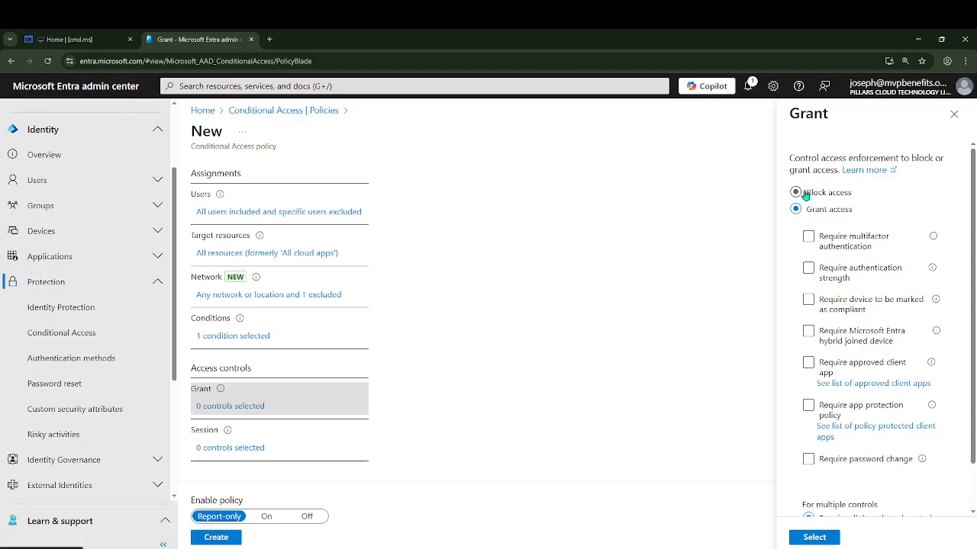
{"action": "left_click", "coordinate": [794, 194]}
{"action": "left_click", "coordinate": [814, 538]}
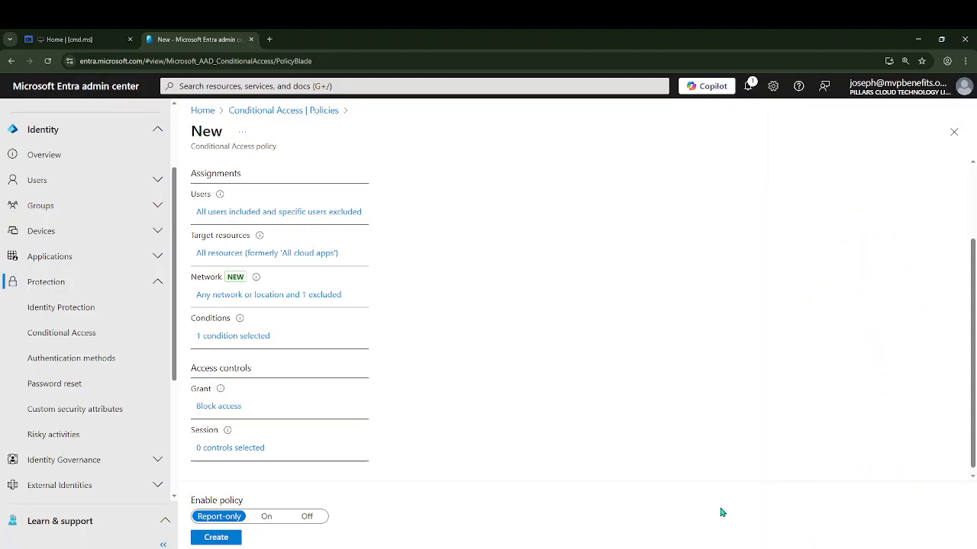
Create the policy with the Report-only enable setting
{"action": "scroll", "coordinate": [257, 347], "scroll_direction": "up", "scroll_amount": 2}
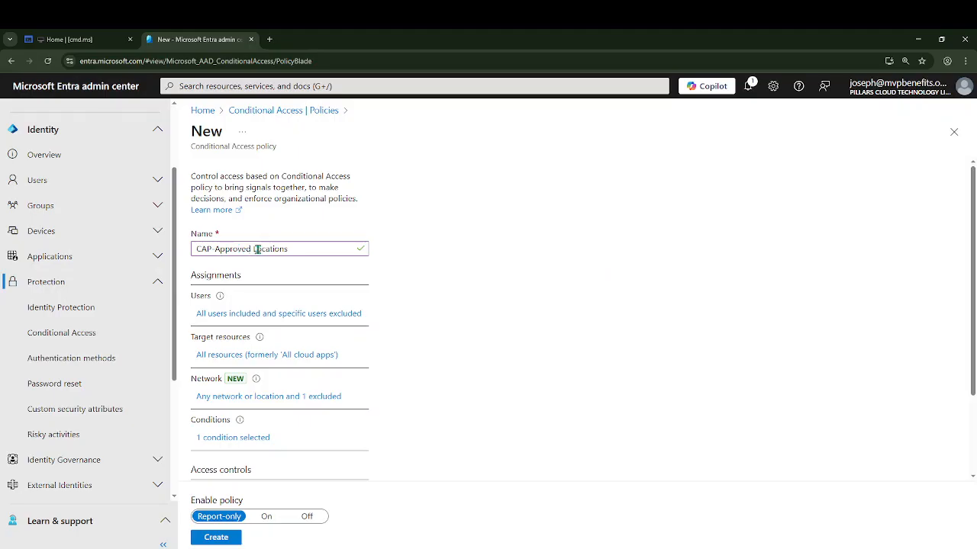
{"action": "scroll", "coordinate": [285, 295], "scroll_direction": "down", "scroll_amount": 3}
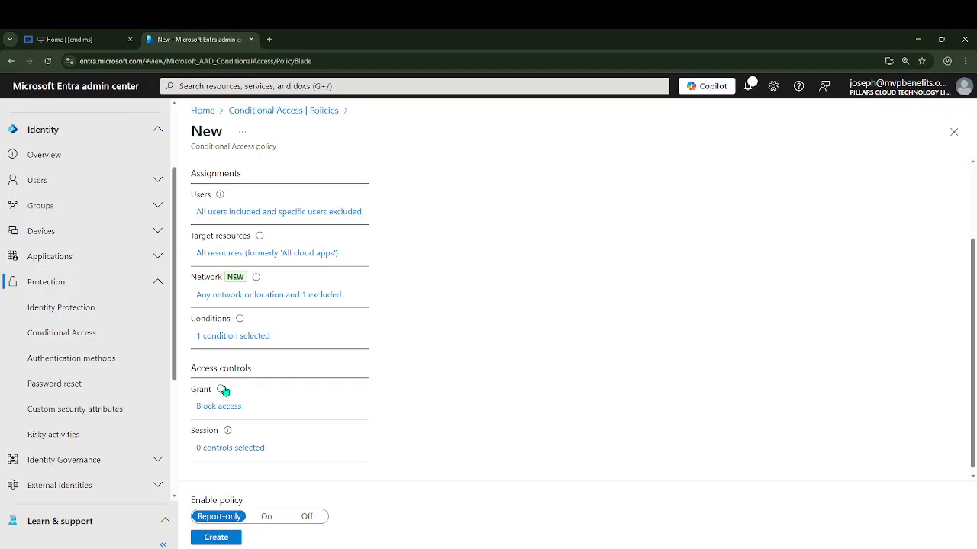
{"action": "mouse_move", "coordinate": [223, 390]}
{"action": "left_click", "coordinate": [227, 519]}
{"action": "scroll", "coordinate": [261, 317], "scroll_direction": "up", "scroll_amount": 1}
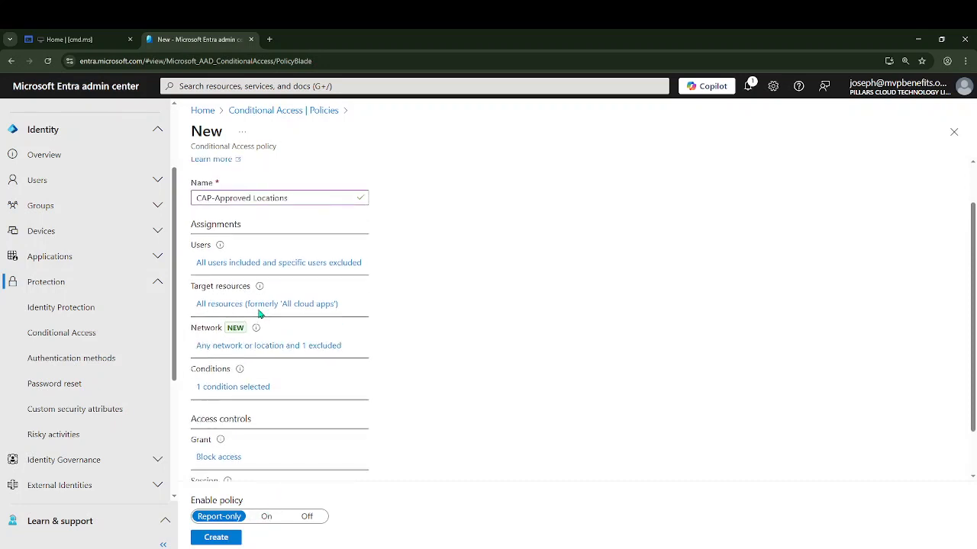
{"action": "scroll", "coordinate": [267, 359], "scroll_direction": "down", "scroll_amount": 1}
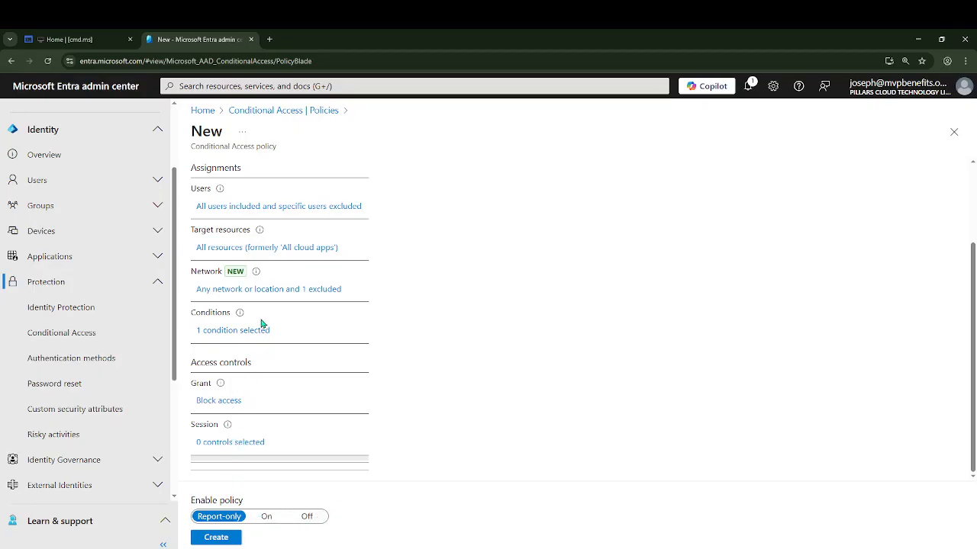
{"action": "scroll", "coordinate": [262, 320], "scroll_direction": "up", "scroll_amount": 2}
{"action": "scroll", "coordinate": [255, 386], "scroll_direction": "down", "scroll_amount": 2}
{"action": "left_click", "coordinate": [216, 538]}
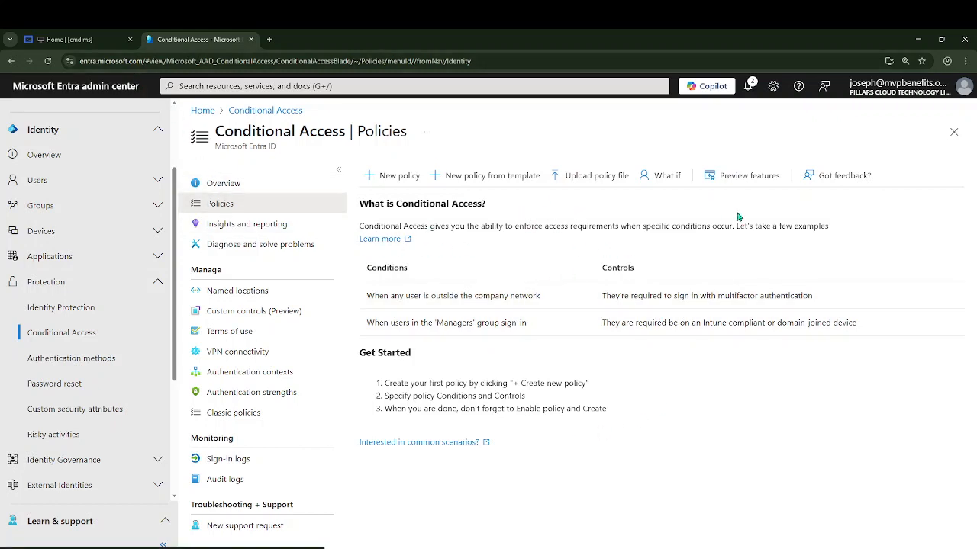
Refresh the Conditional Access policies list and open the CAP-Approved Locations policy
{"action": "left_click", "coordinate": [47, 61]}
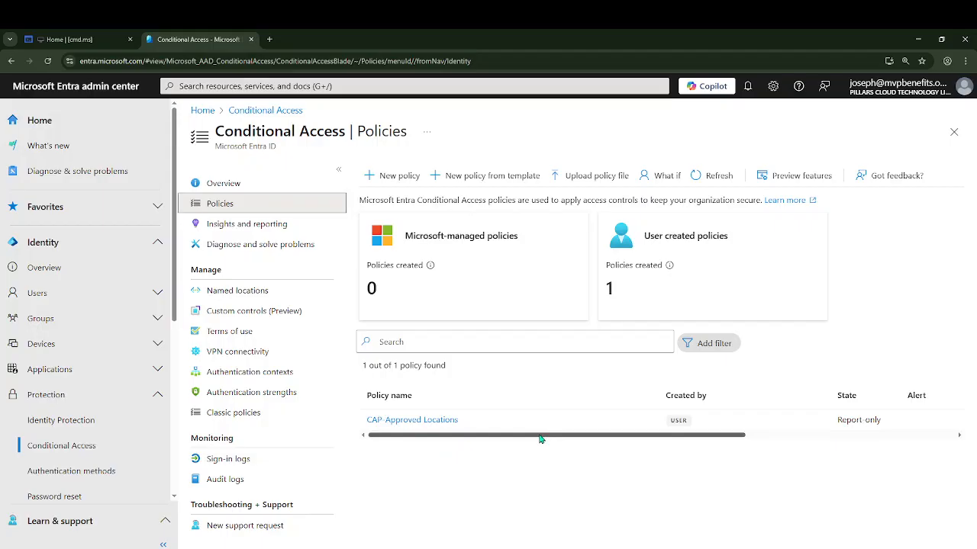
{"action": "mouse_move", "coordinate": [539, 439]}
{"action": "left_mouse_down"}
{"action": "mouse_move", "coordinate": [813, 451]}
{"action": "mouse_move", "coordinate": [547, 441]}
{"action": "left_mouse_up"}
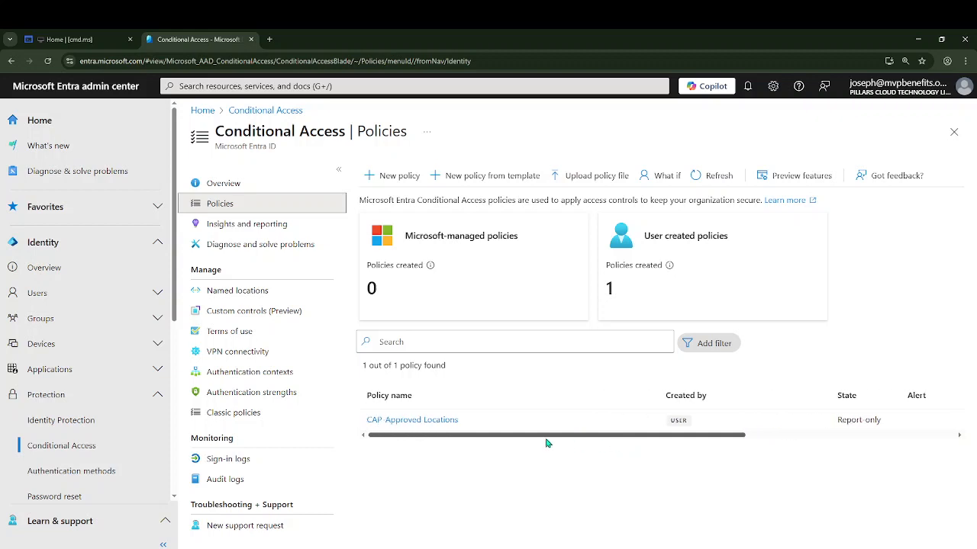
{"action": "left_click", "coordinate": [421, 421]}
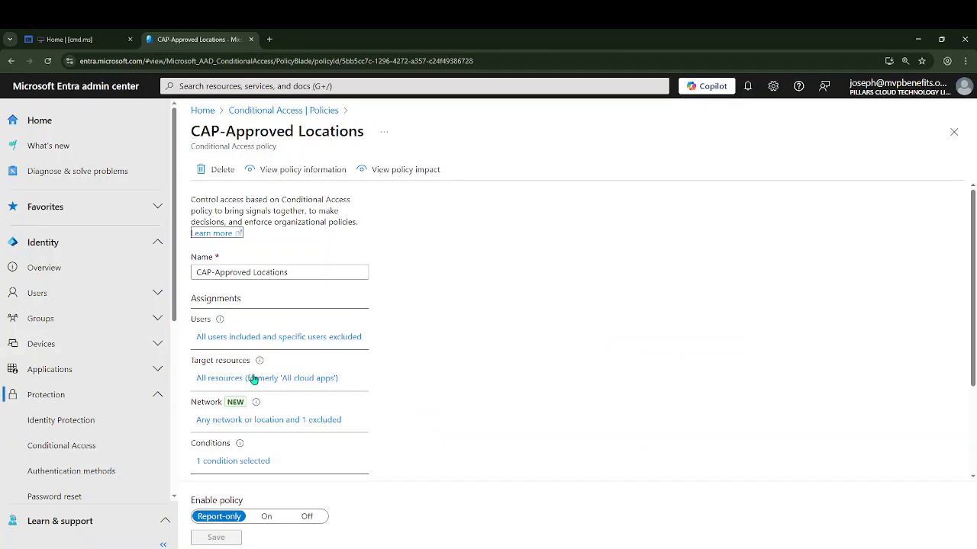
Switch the policy to On and save it
{"action": "scroll", "coordinate": [232, 469], "scroll_direction": "down", "scroll_amount": 1}
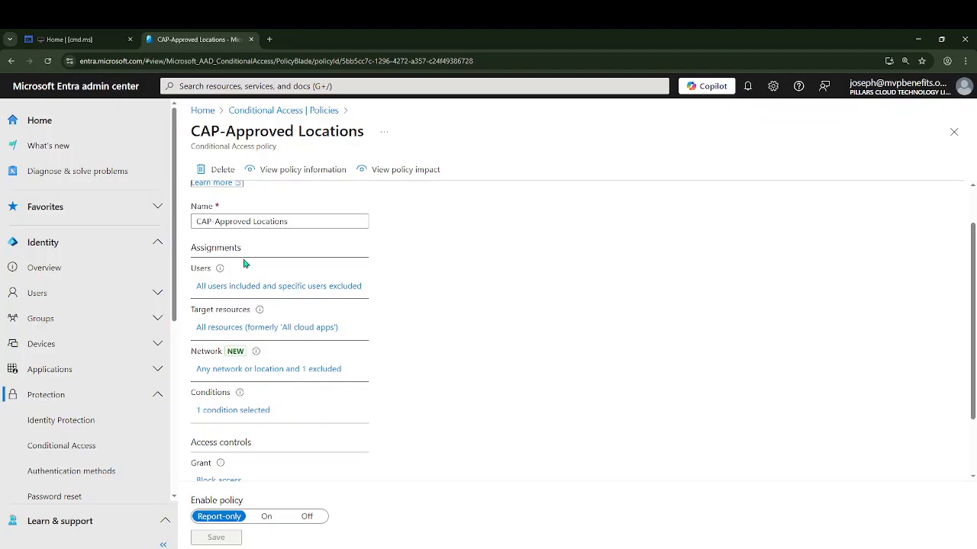
{"action": "scroll", "coordinate": [260, 321], "scroll_direction": "down", "scroll_amount": 2}
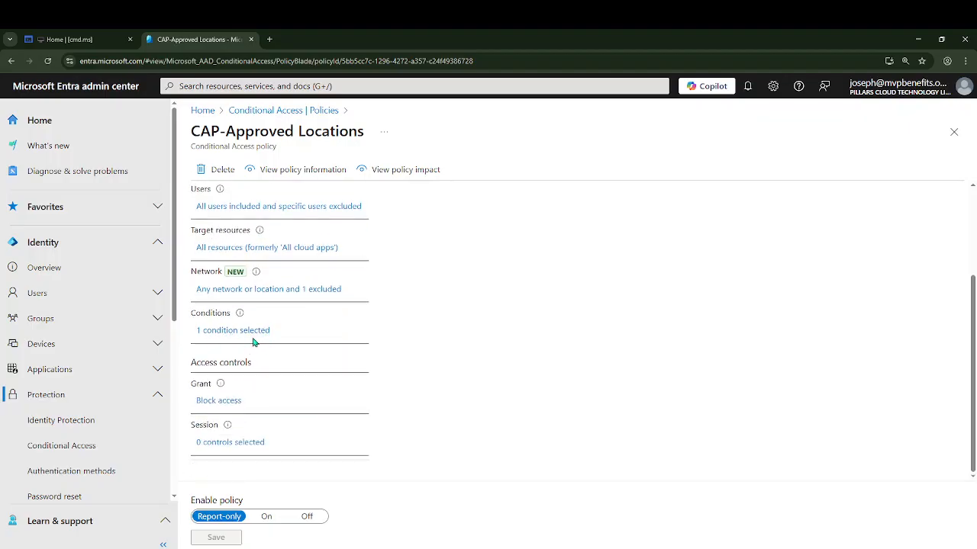
{"action": "left_click", "coordinate": [267, 517]}
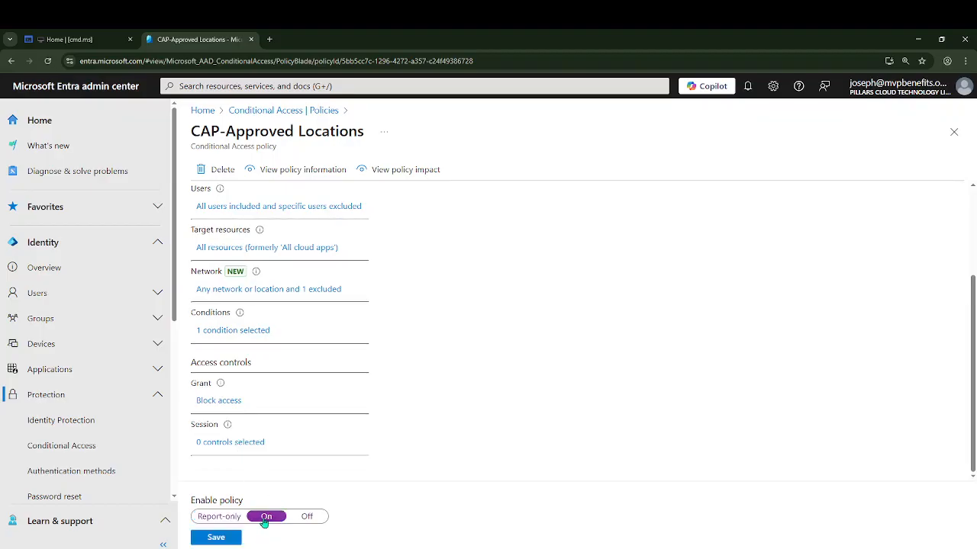
{"action": "left_click", "coordinate": [227, 541]}
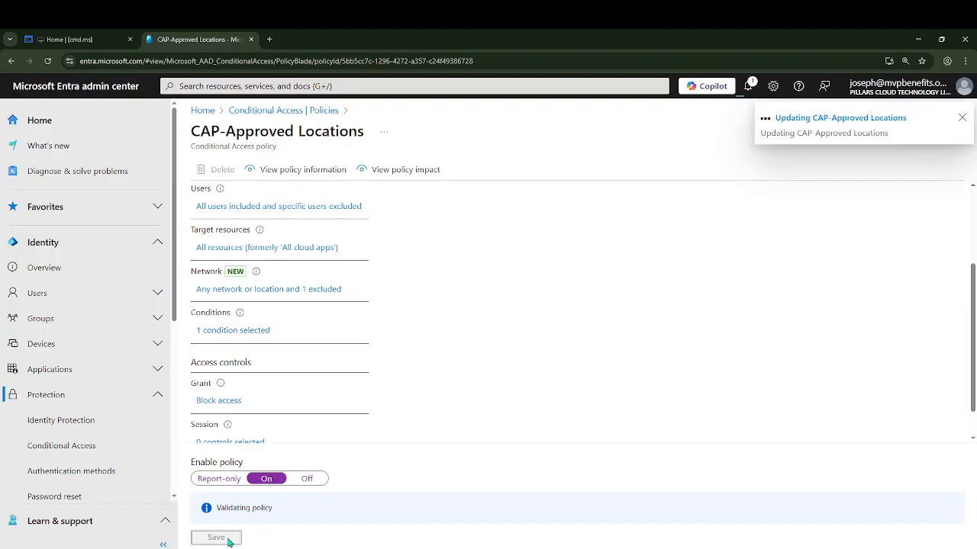